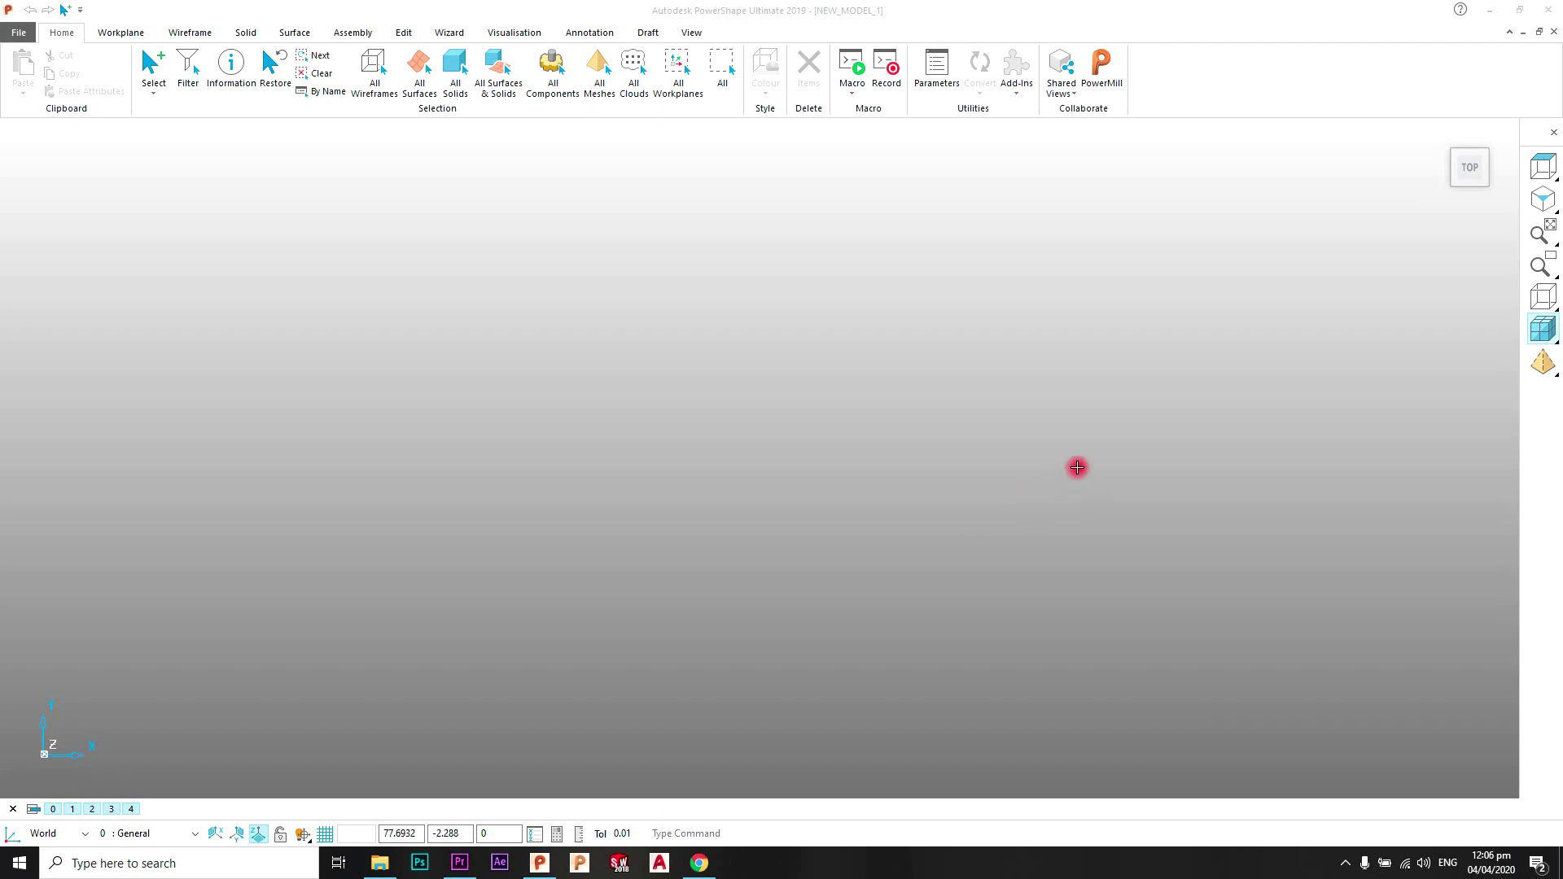
Create a solid cylinder at the world origin with its axis along Y.
left_click(129, 31)
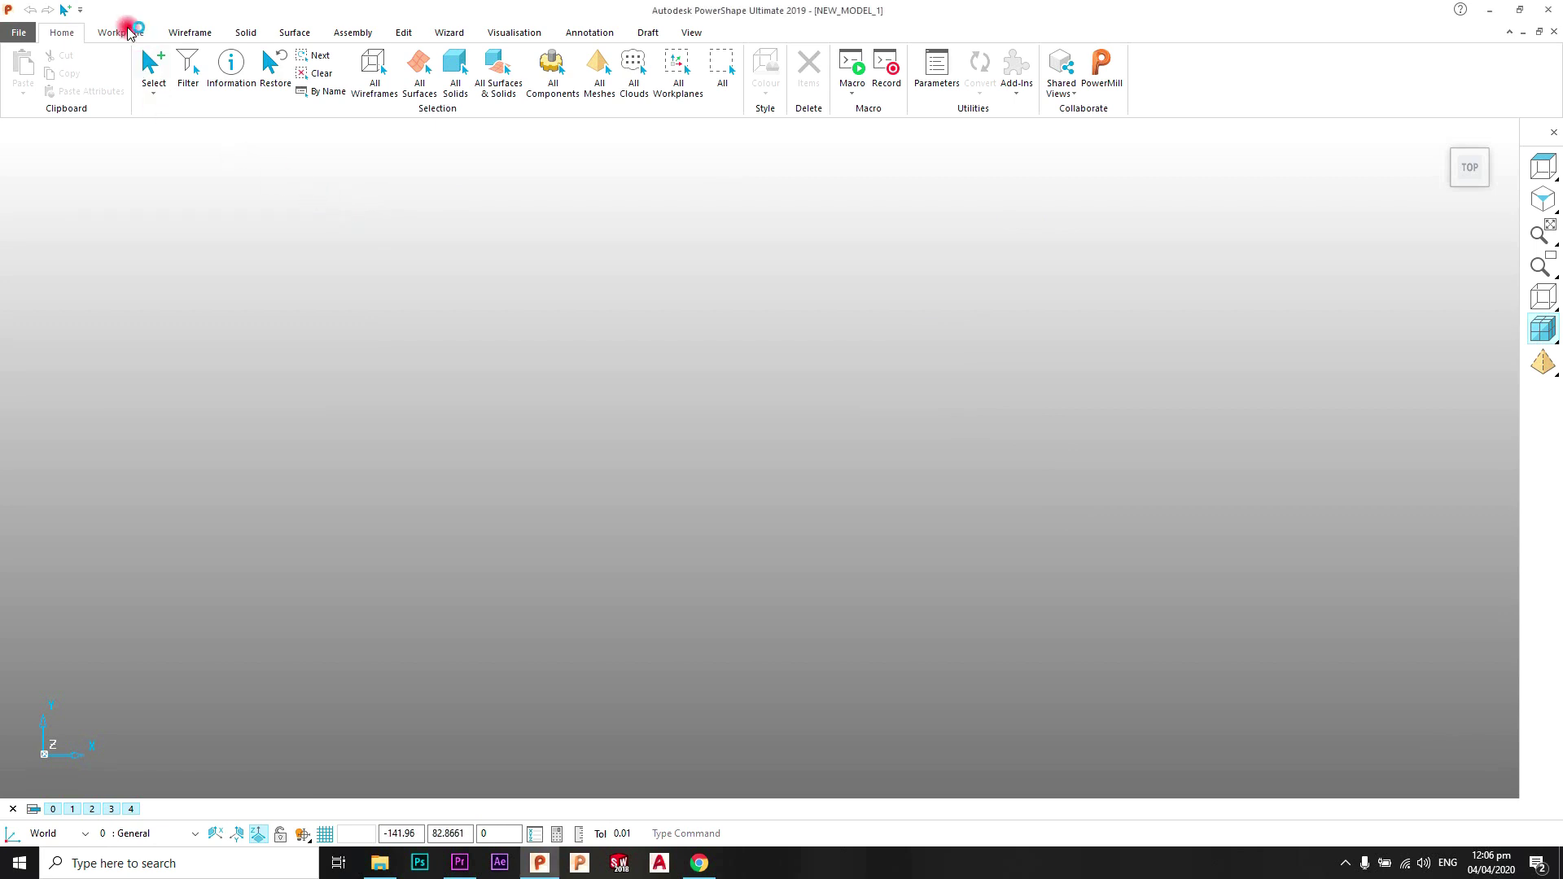
left_click(190, 32)
left_click(245, 32)
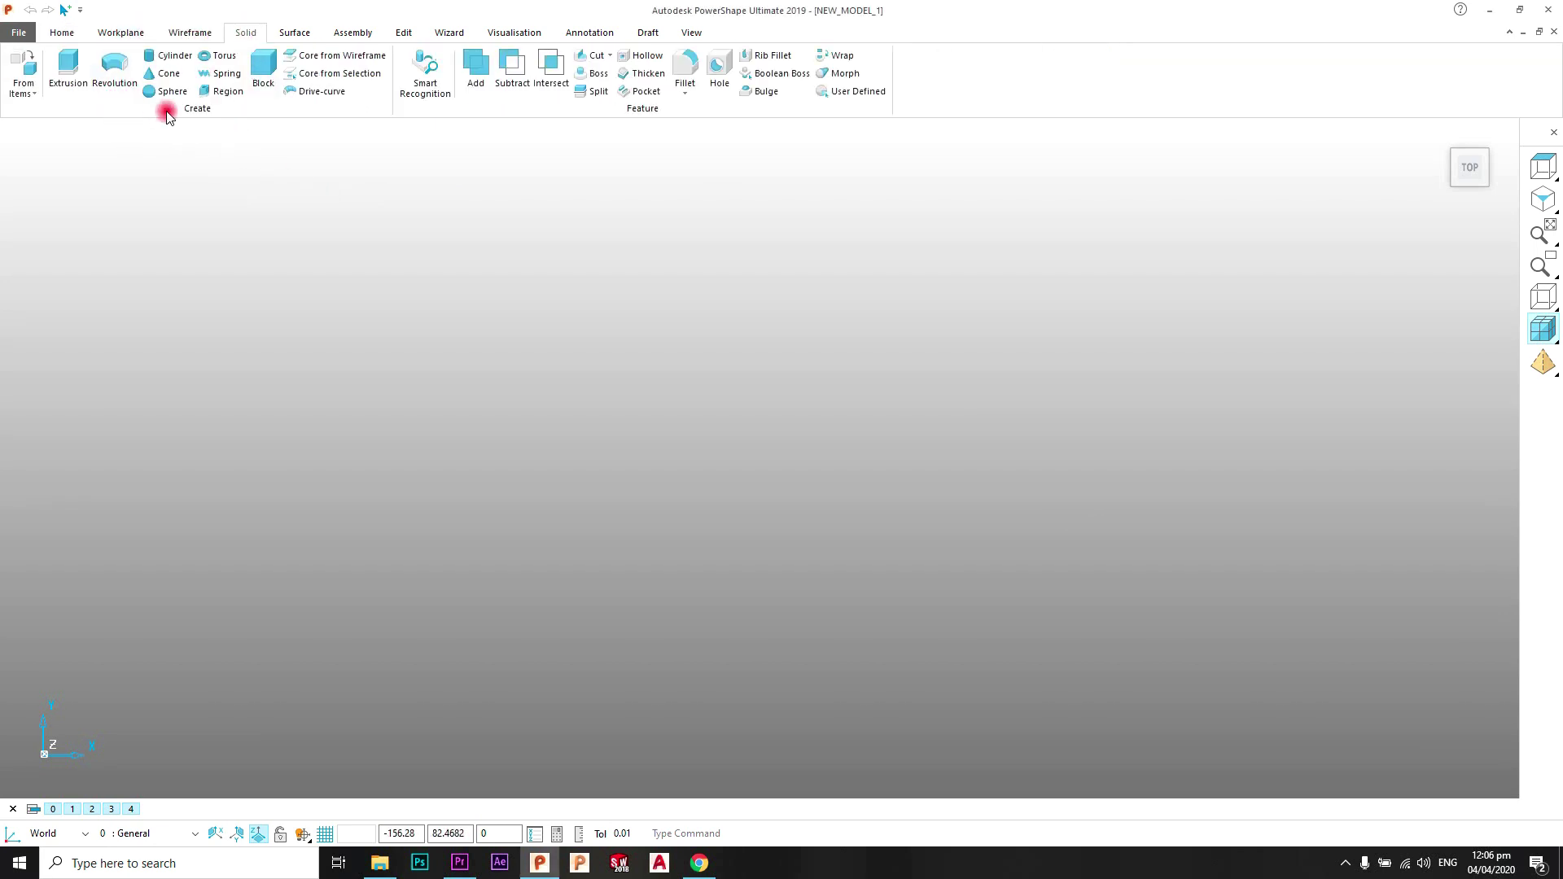
left_click(172, 59)
left_click(345, 532)
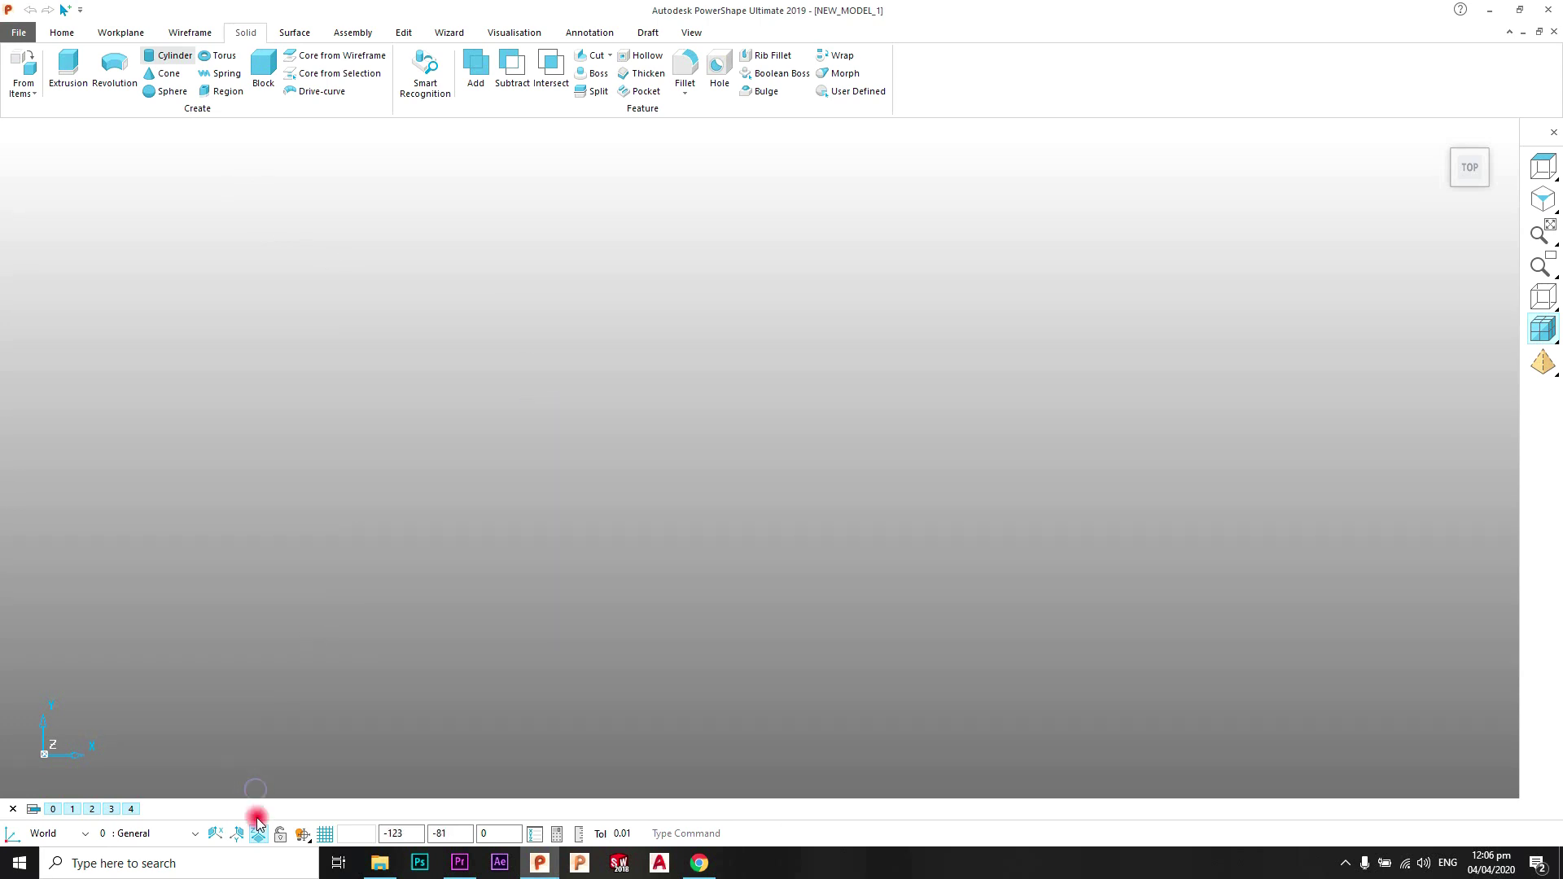
left_click(234, 833)
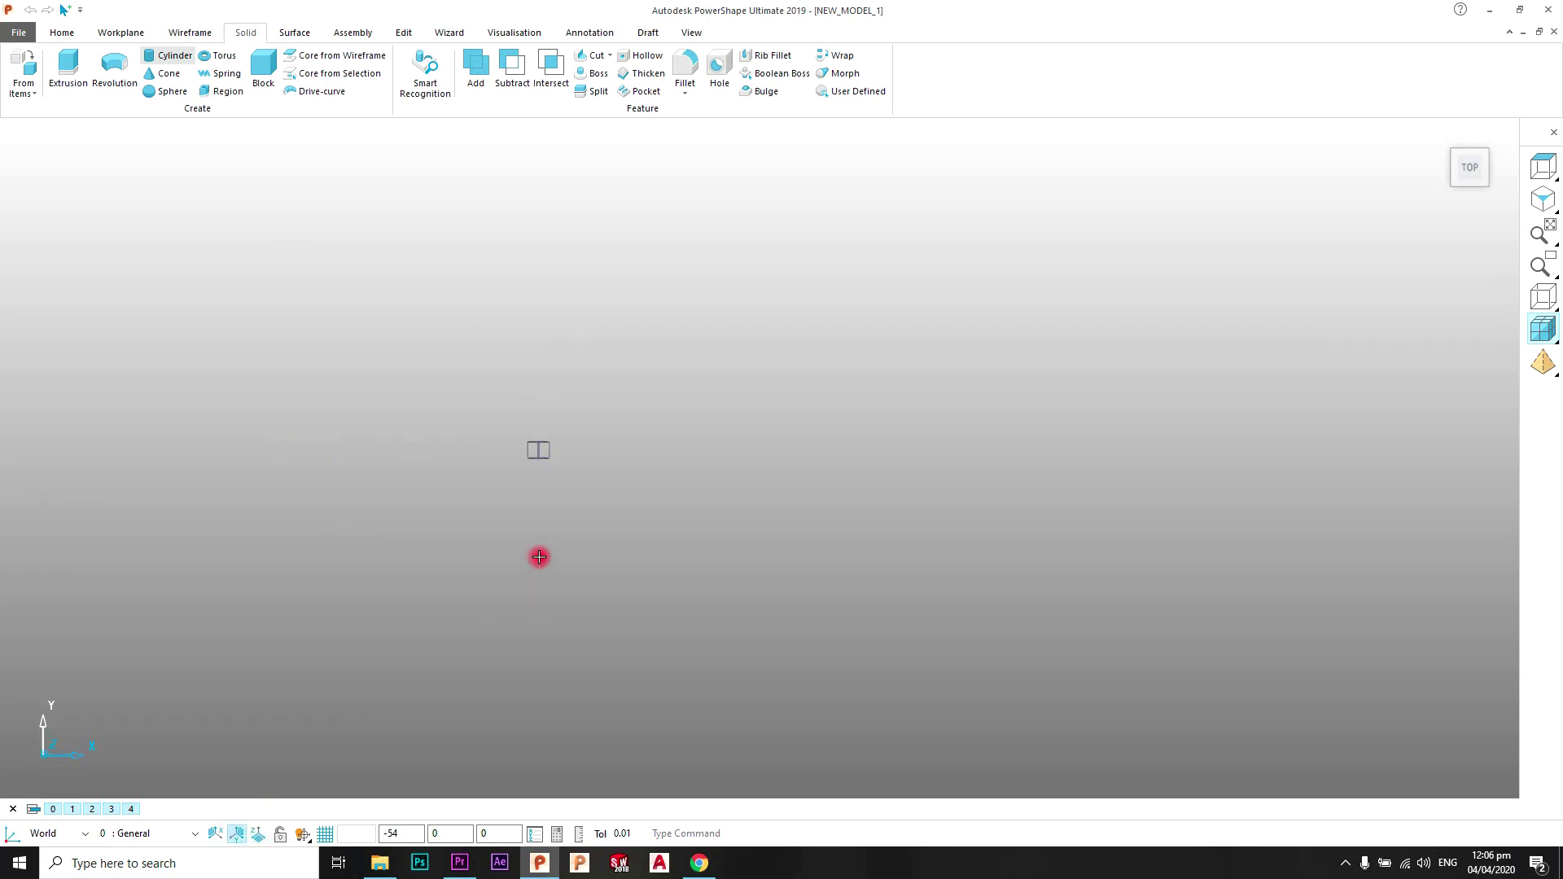
left_click(538, 557)
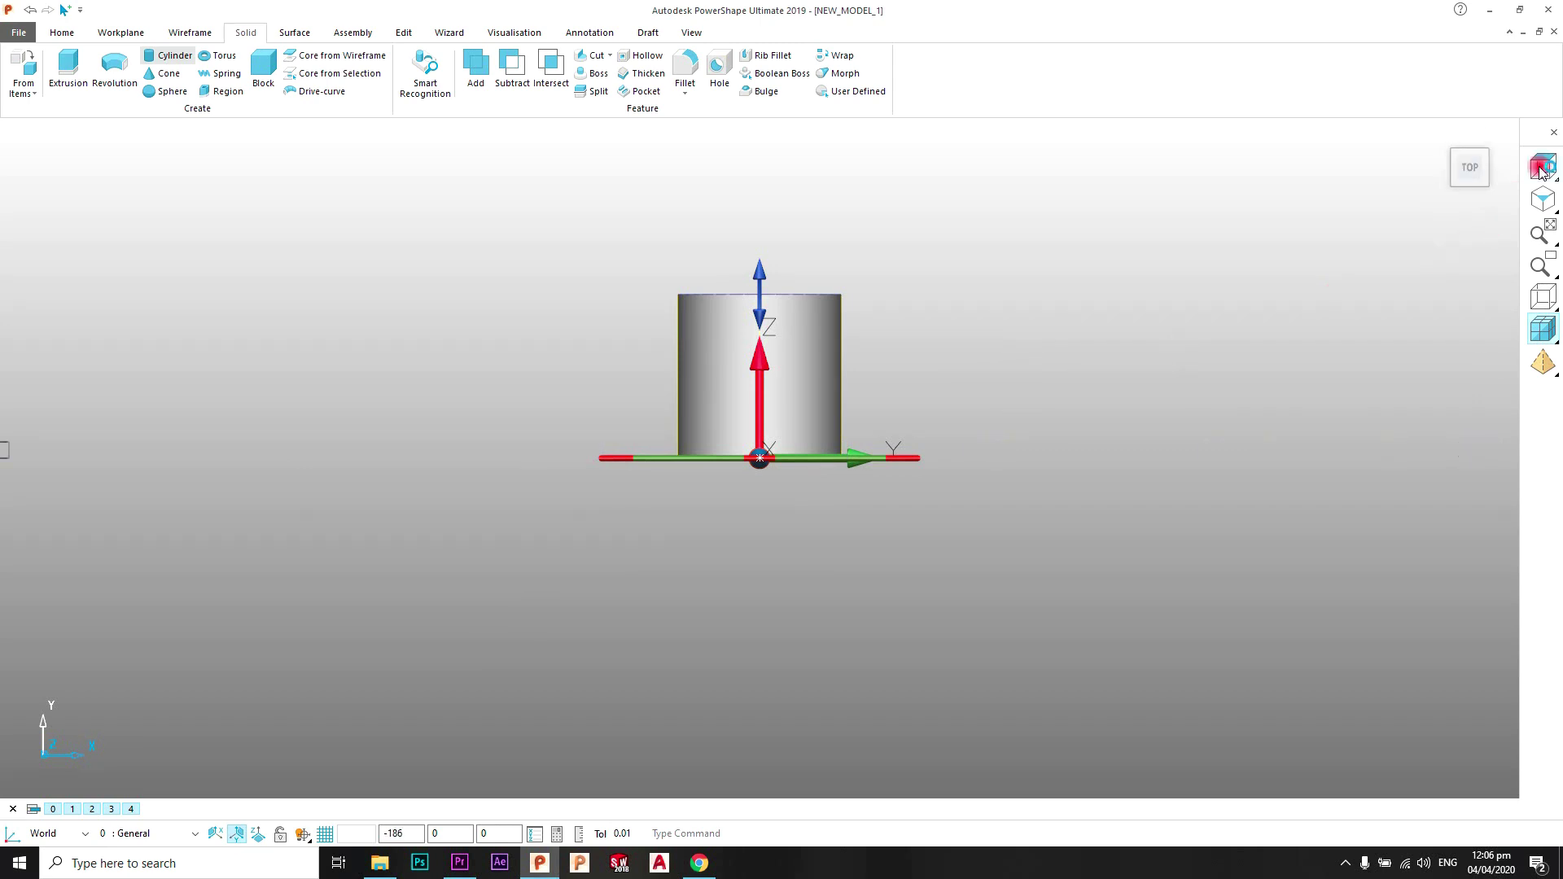
Clear the selection and check the cylinder's radius and length from the top view.
left_click(1542, 200)
right_click(982, 231)
left_click(1012, 234)
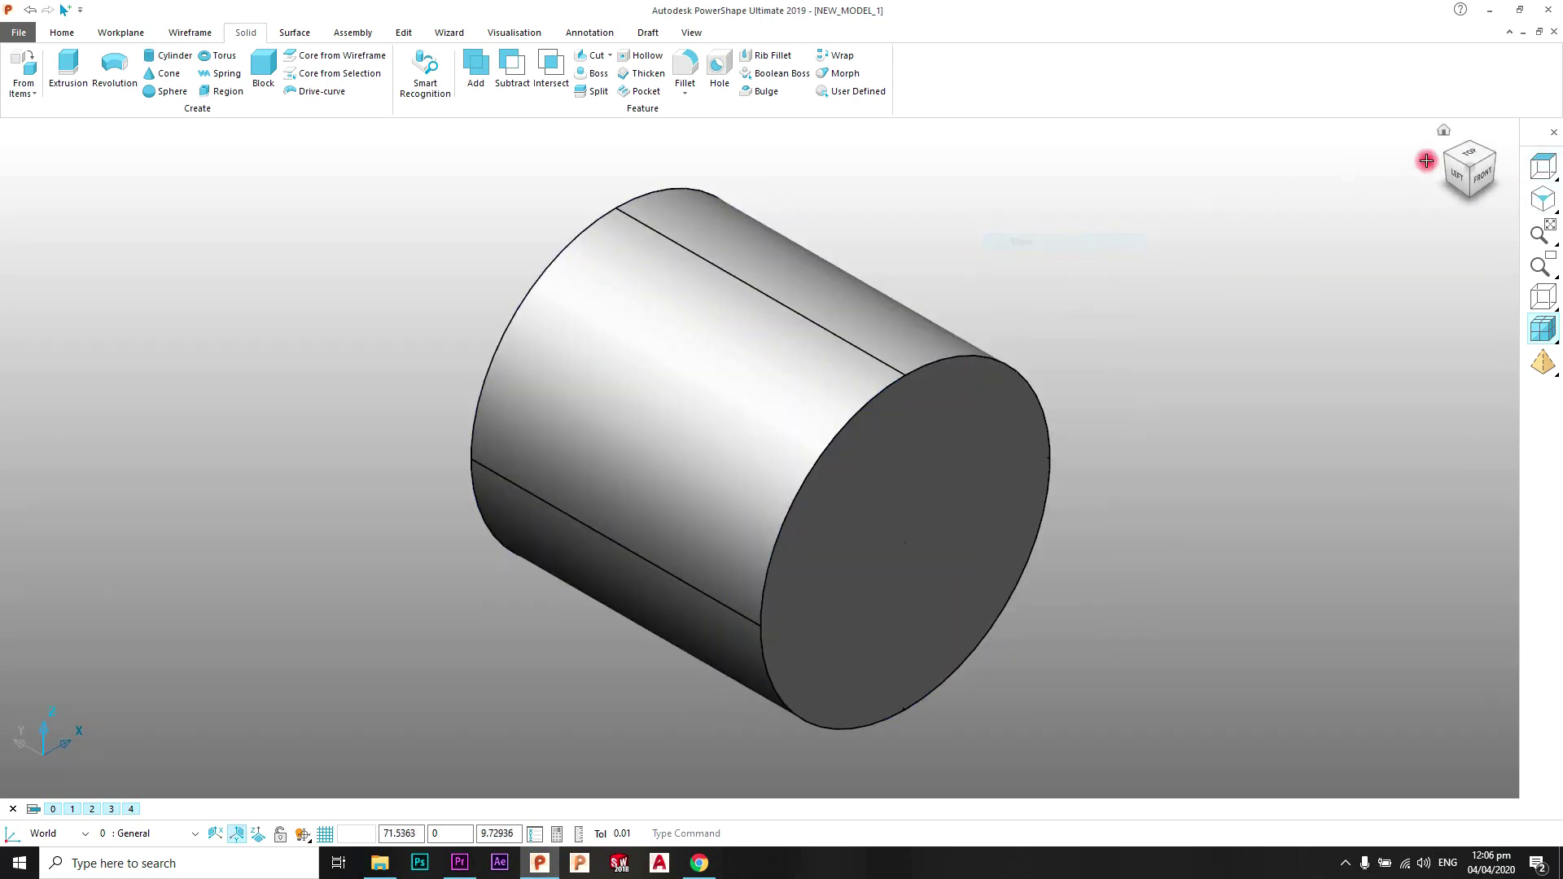
left_click(1466, 154)
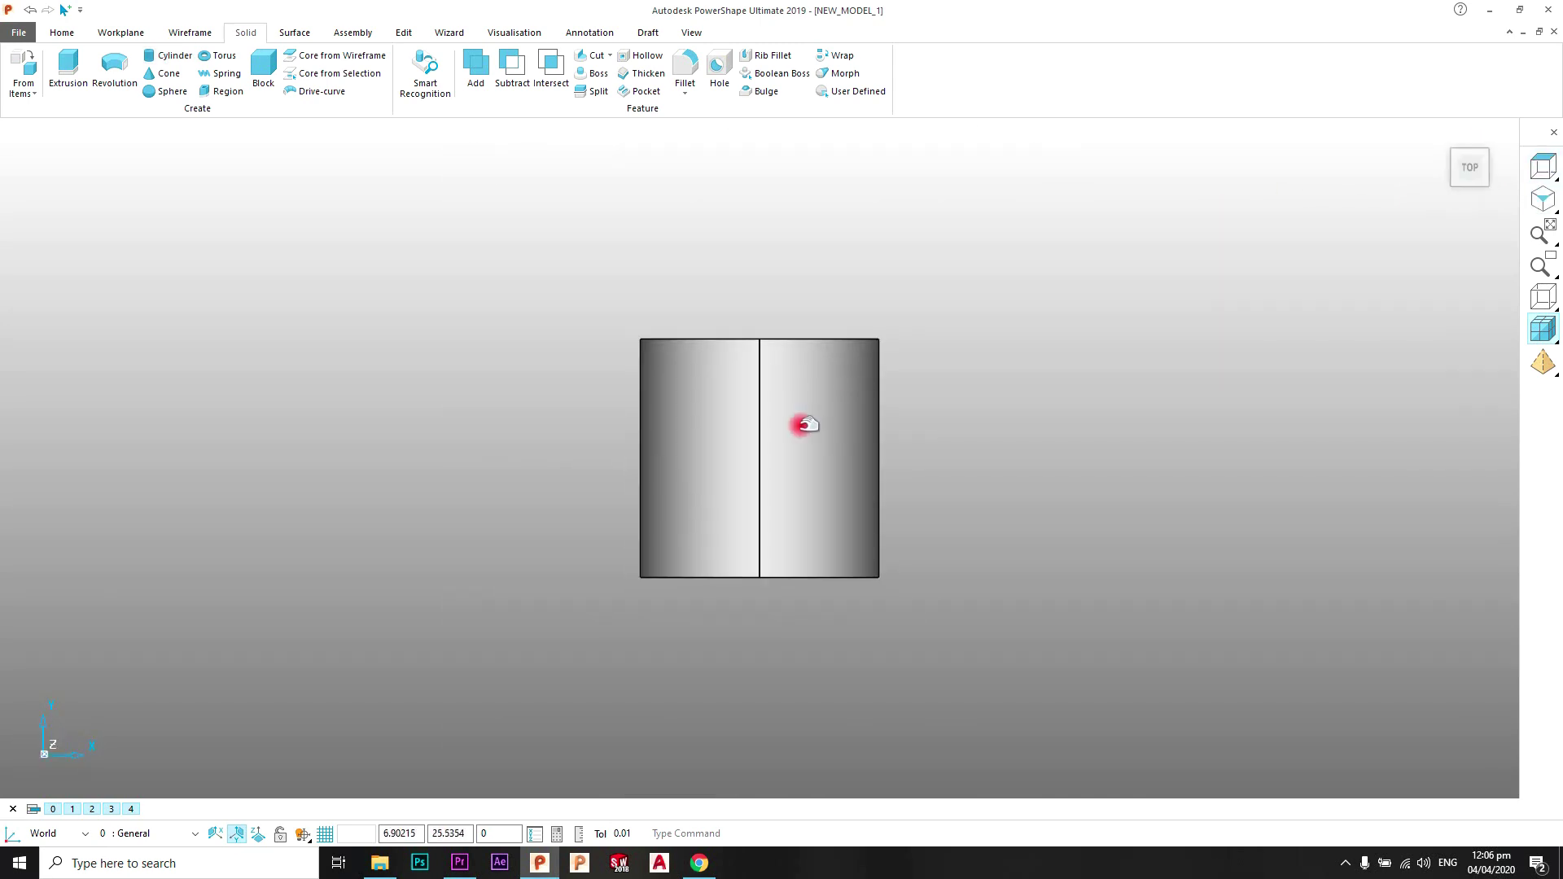
left_click(788, 434)
double_click(642, 488)
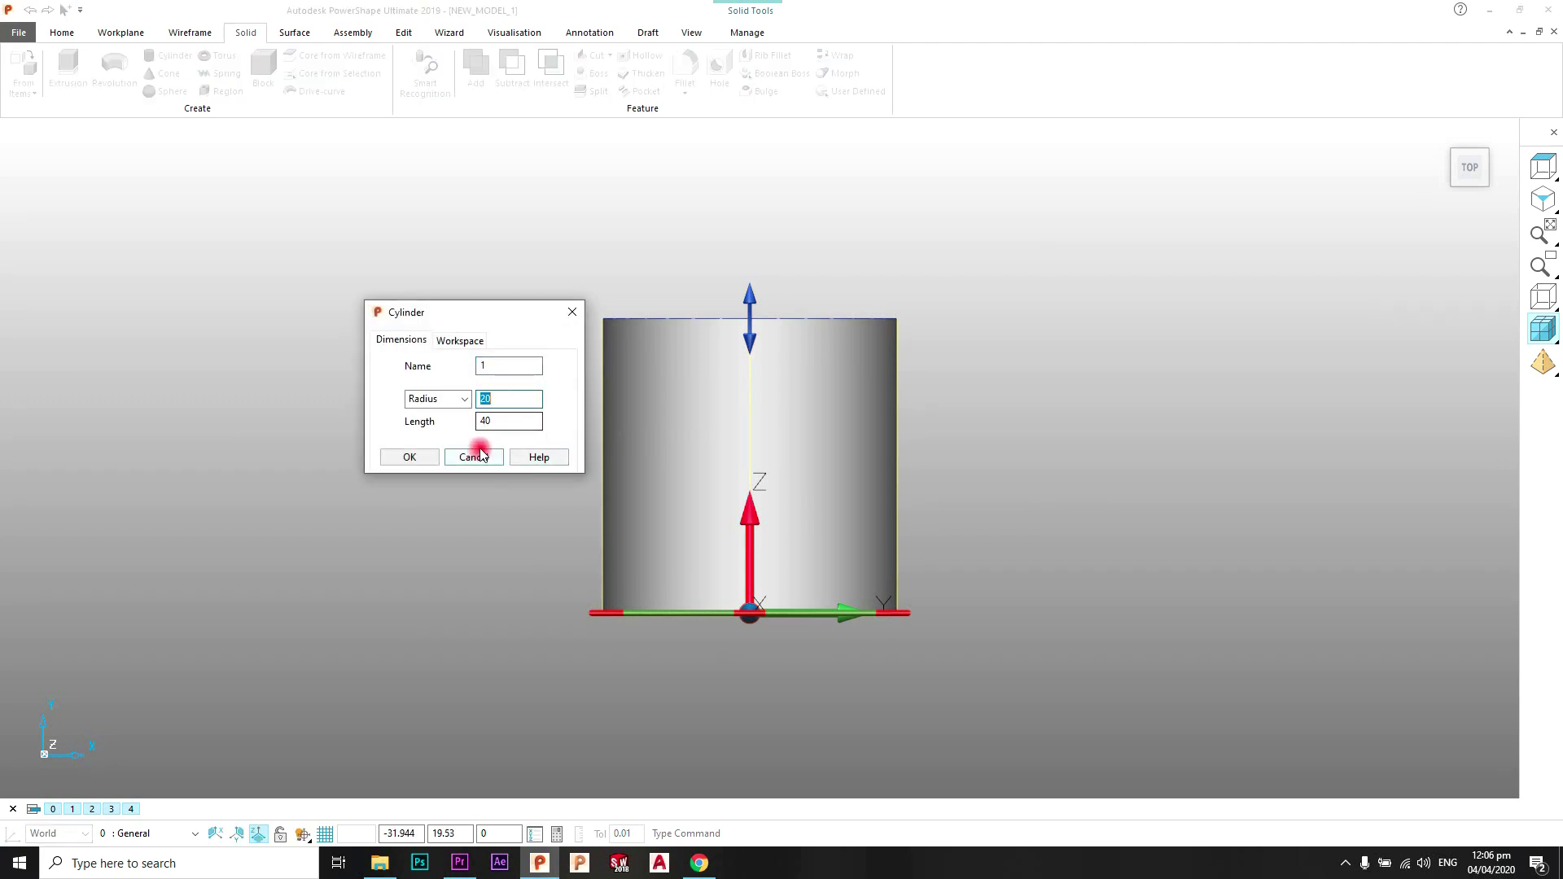
left_click(437, 458)
left_click(999, 217)
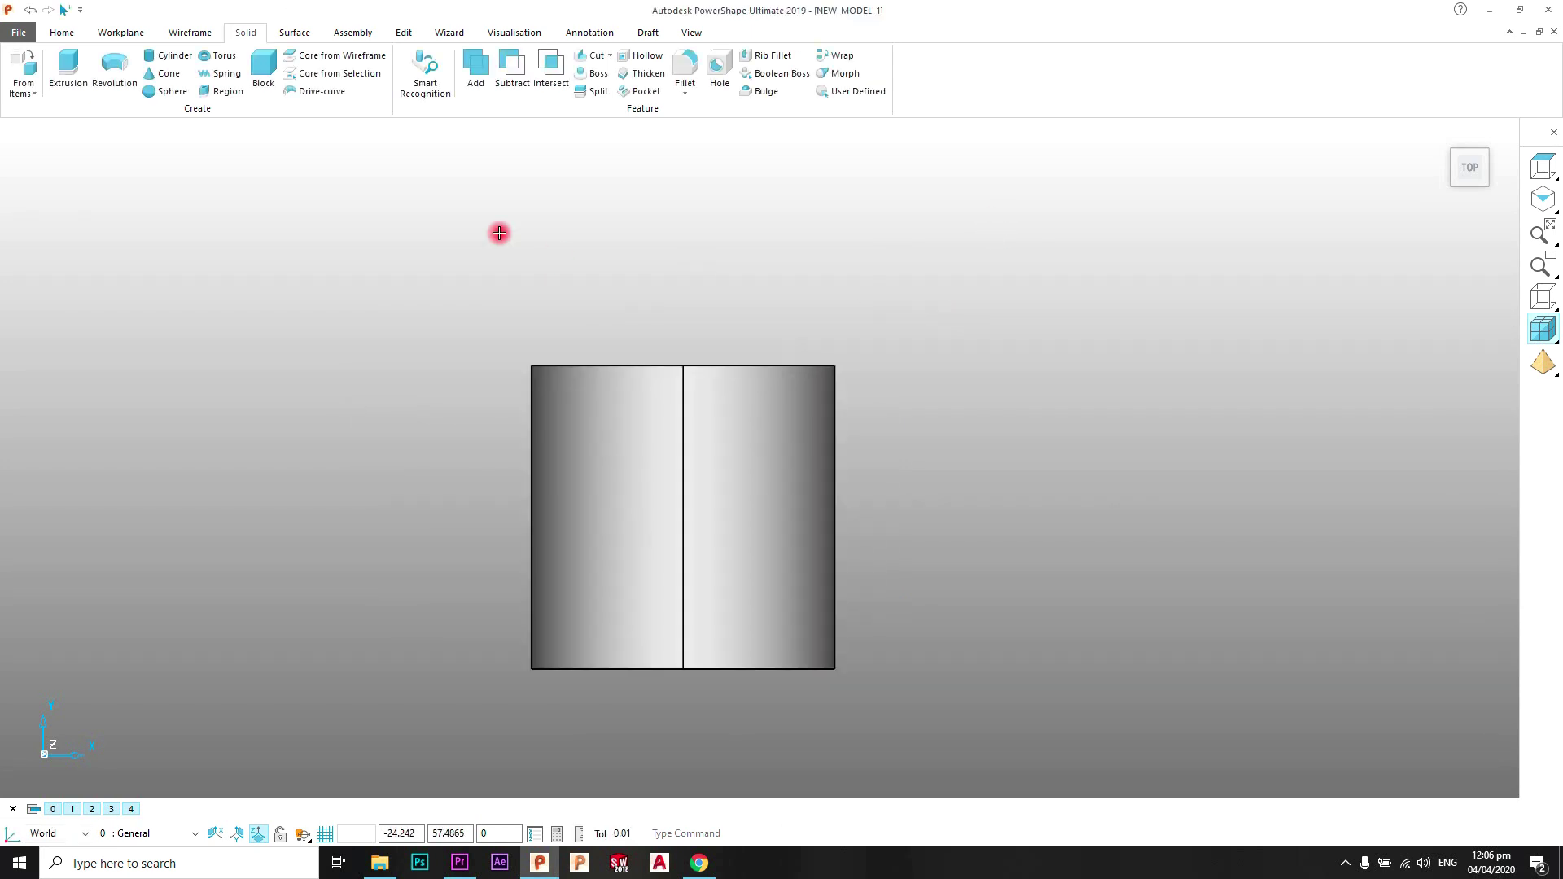
Create a new model and add the horizontal text POWERSHAPE at the origin.
left_click(18, 33)
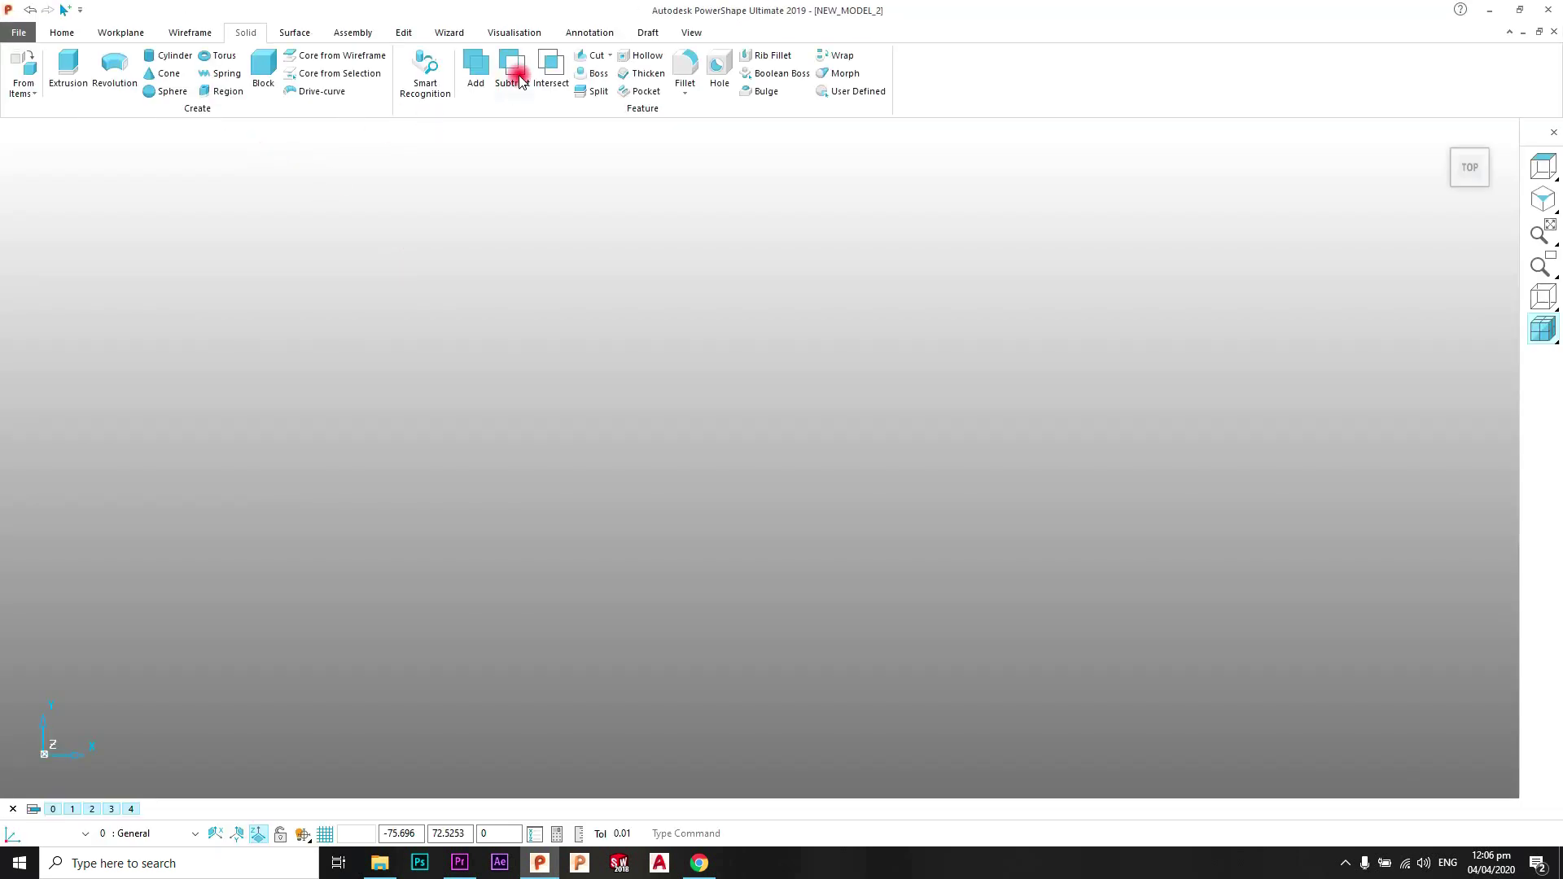
left_click(577, 34)
left_click(29, 71)
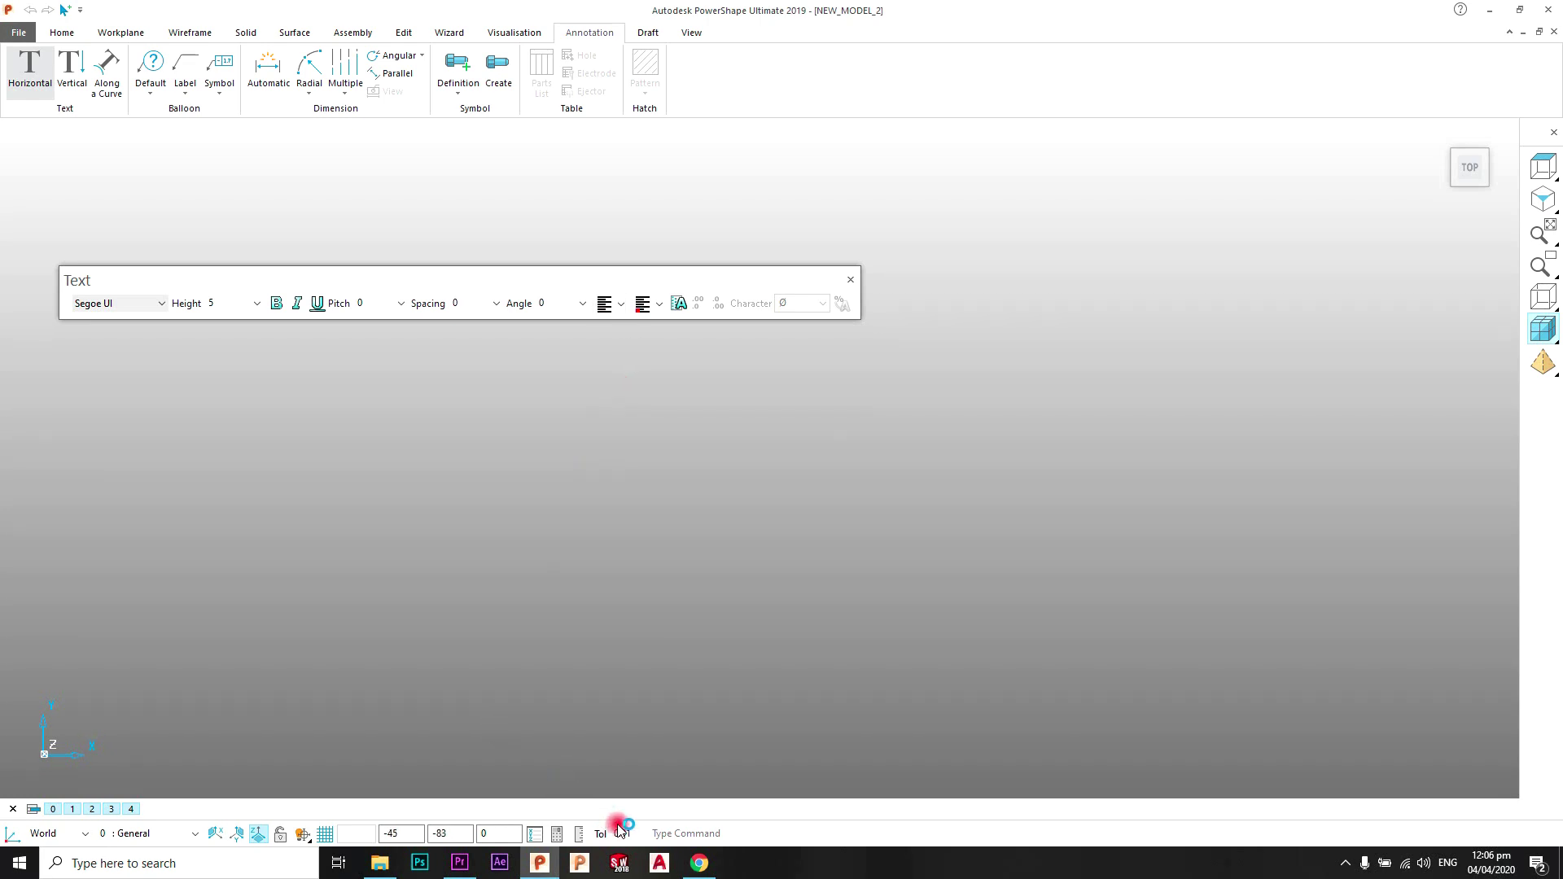
left_click(664, 835)
type("0")
key("Return")
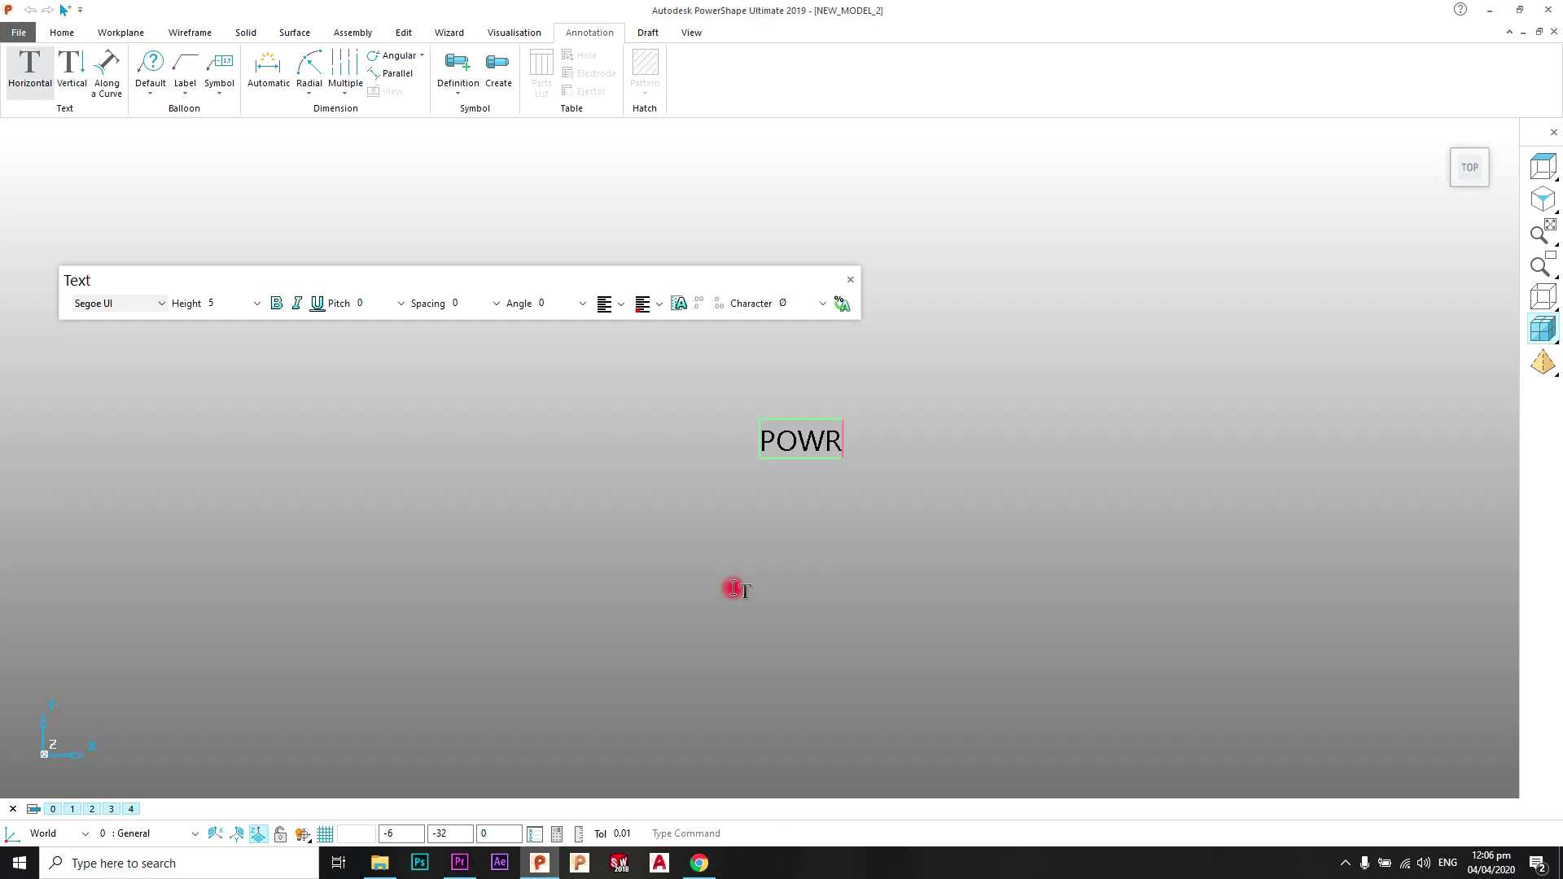
left_click(850, 280)
Convert the POWERSHAPE text to wireframe curves and close the text formatting controls.
scroll(885, 461, "up", 5)
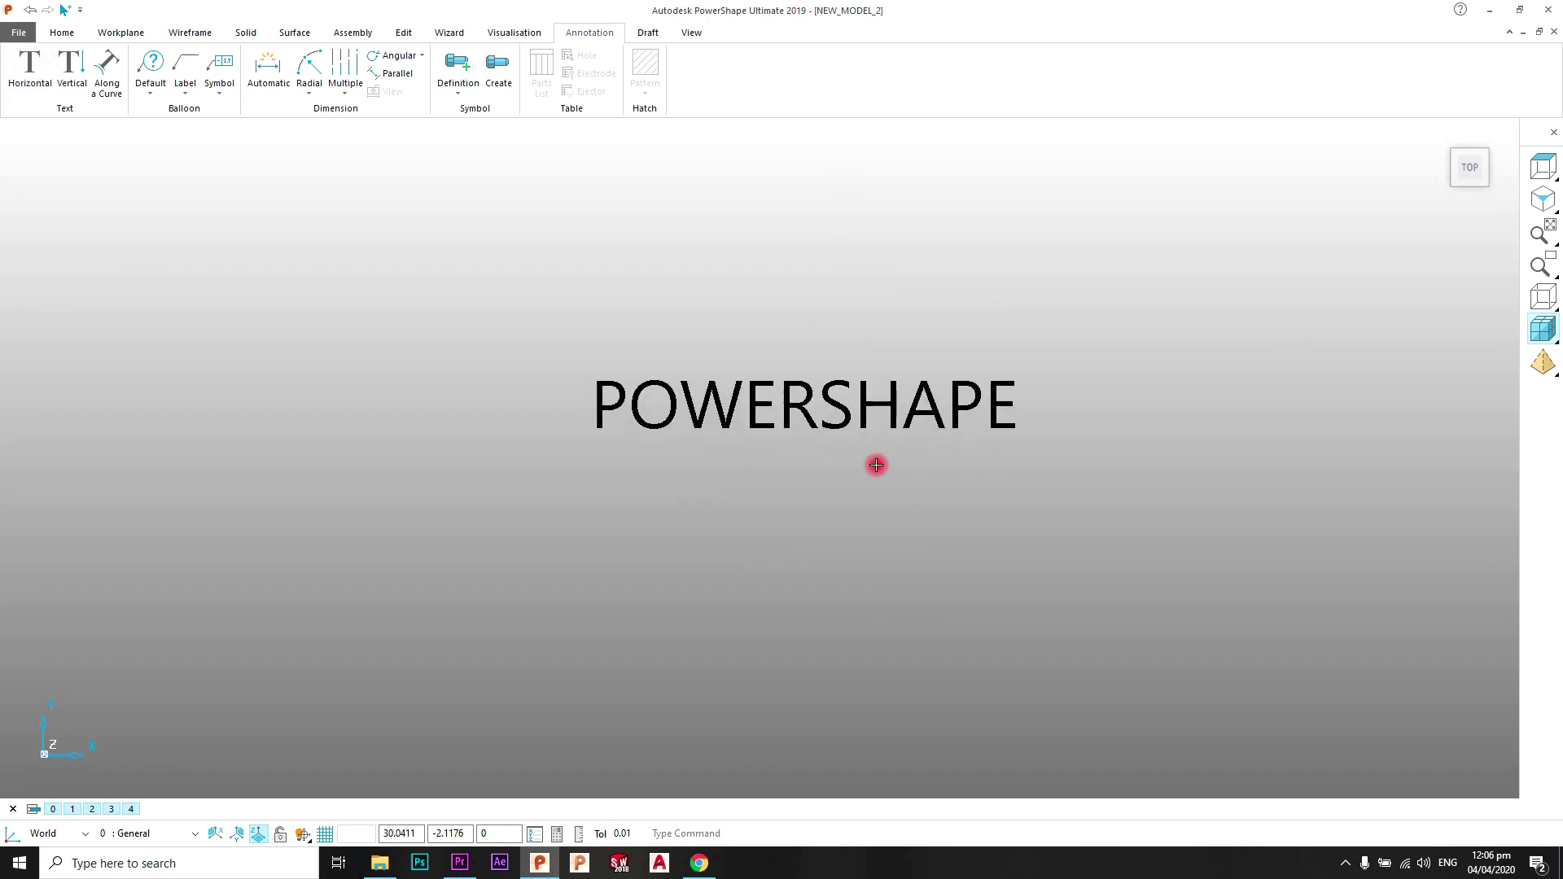
left_click_drag(1224, 291, 261, 539)
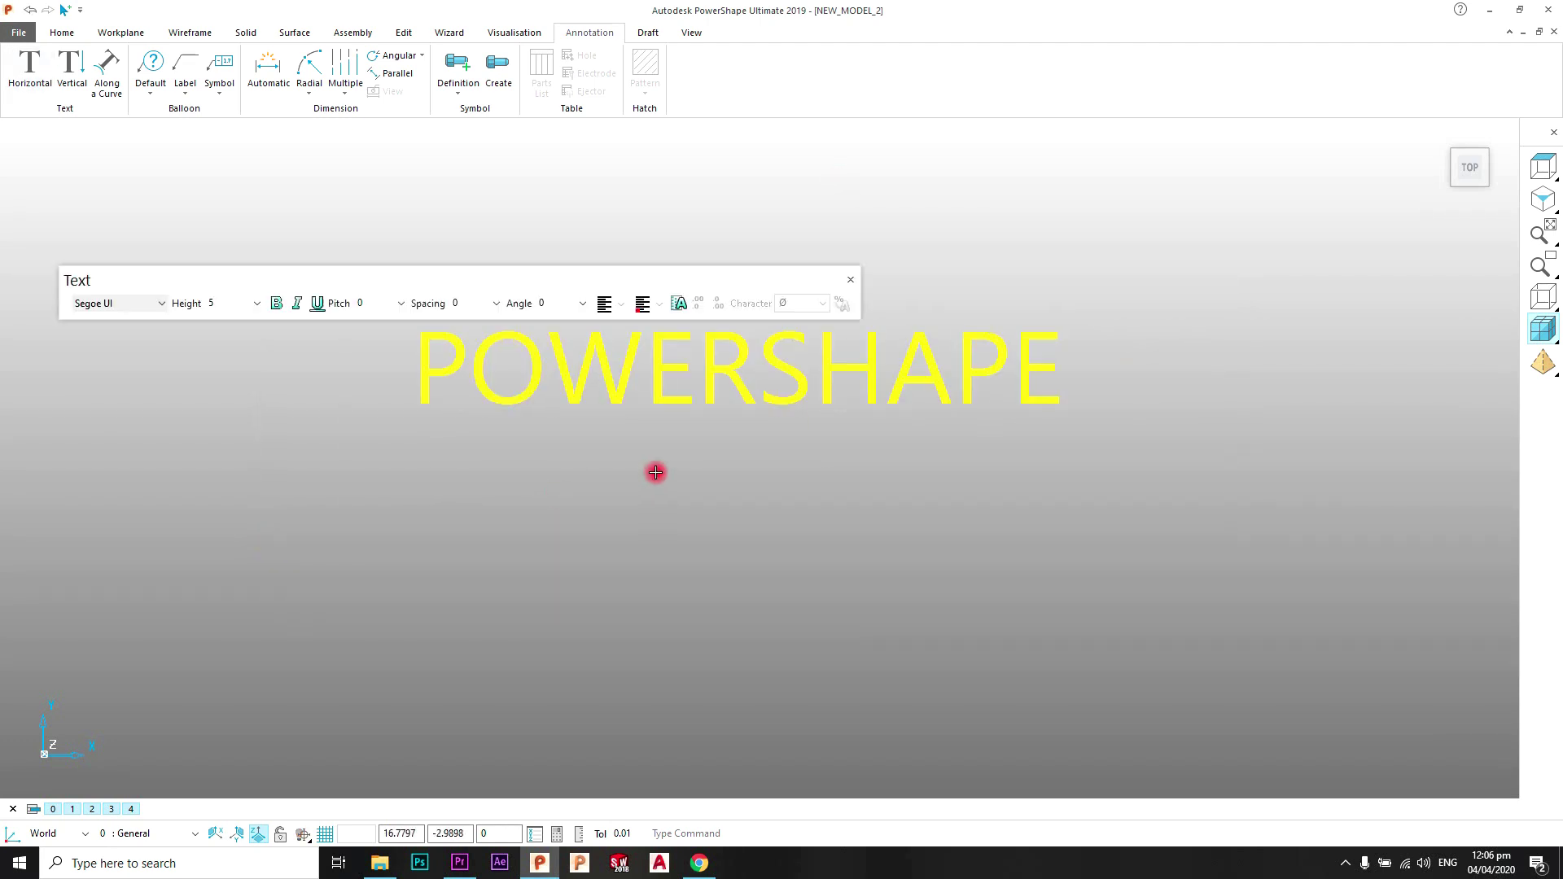
right_click(673, 383)
left_click(1186, 314)
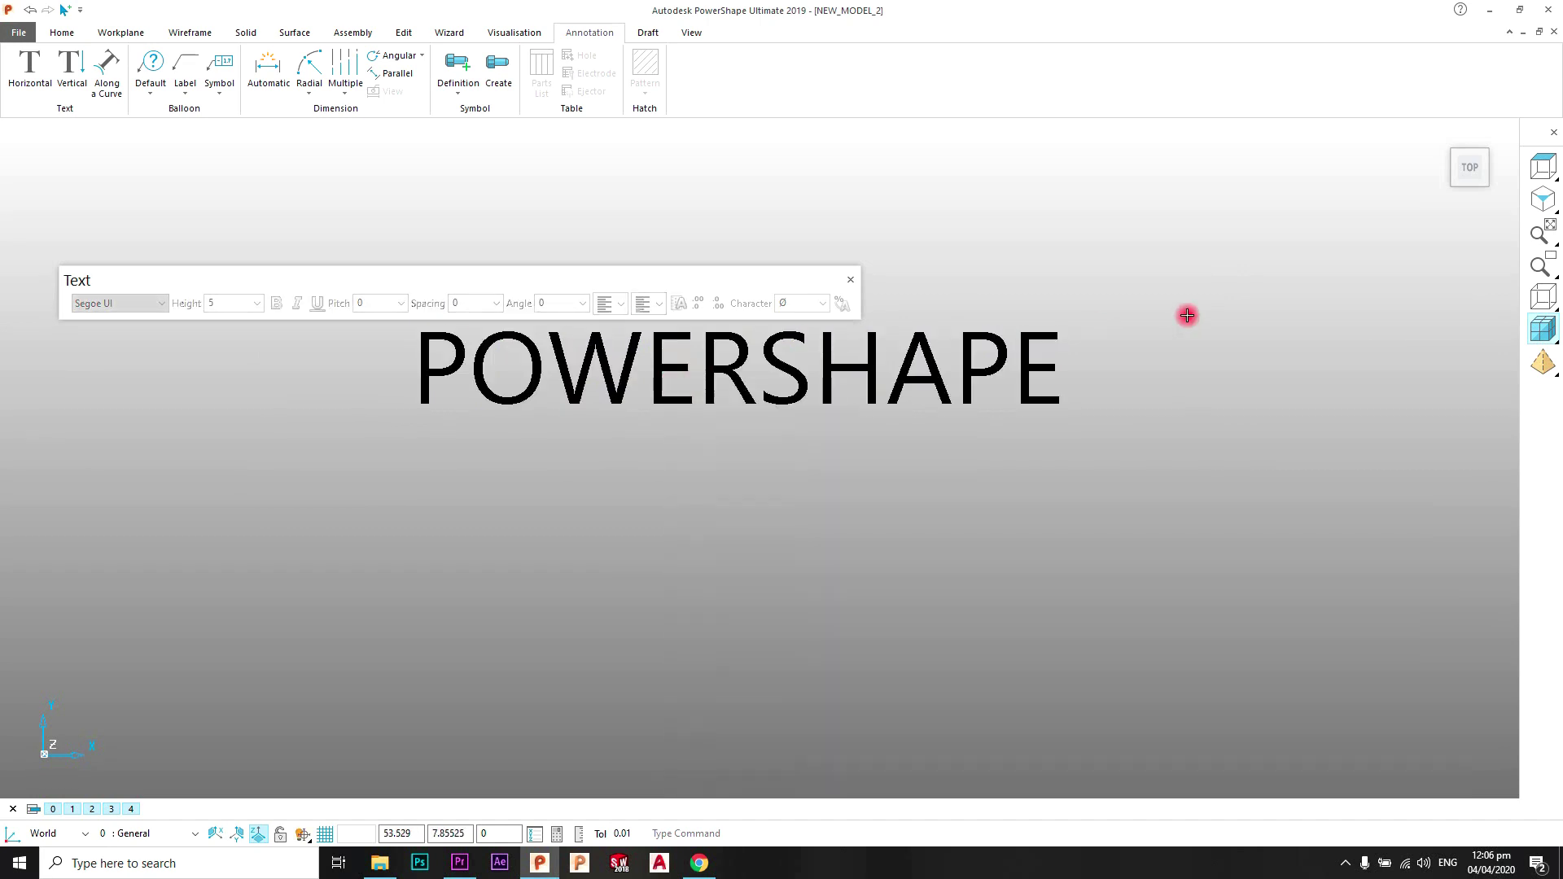
left_click(617, 383)
right_click(617, 383)
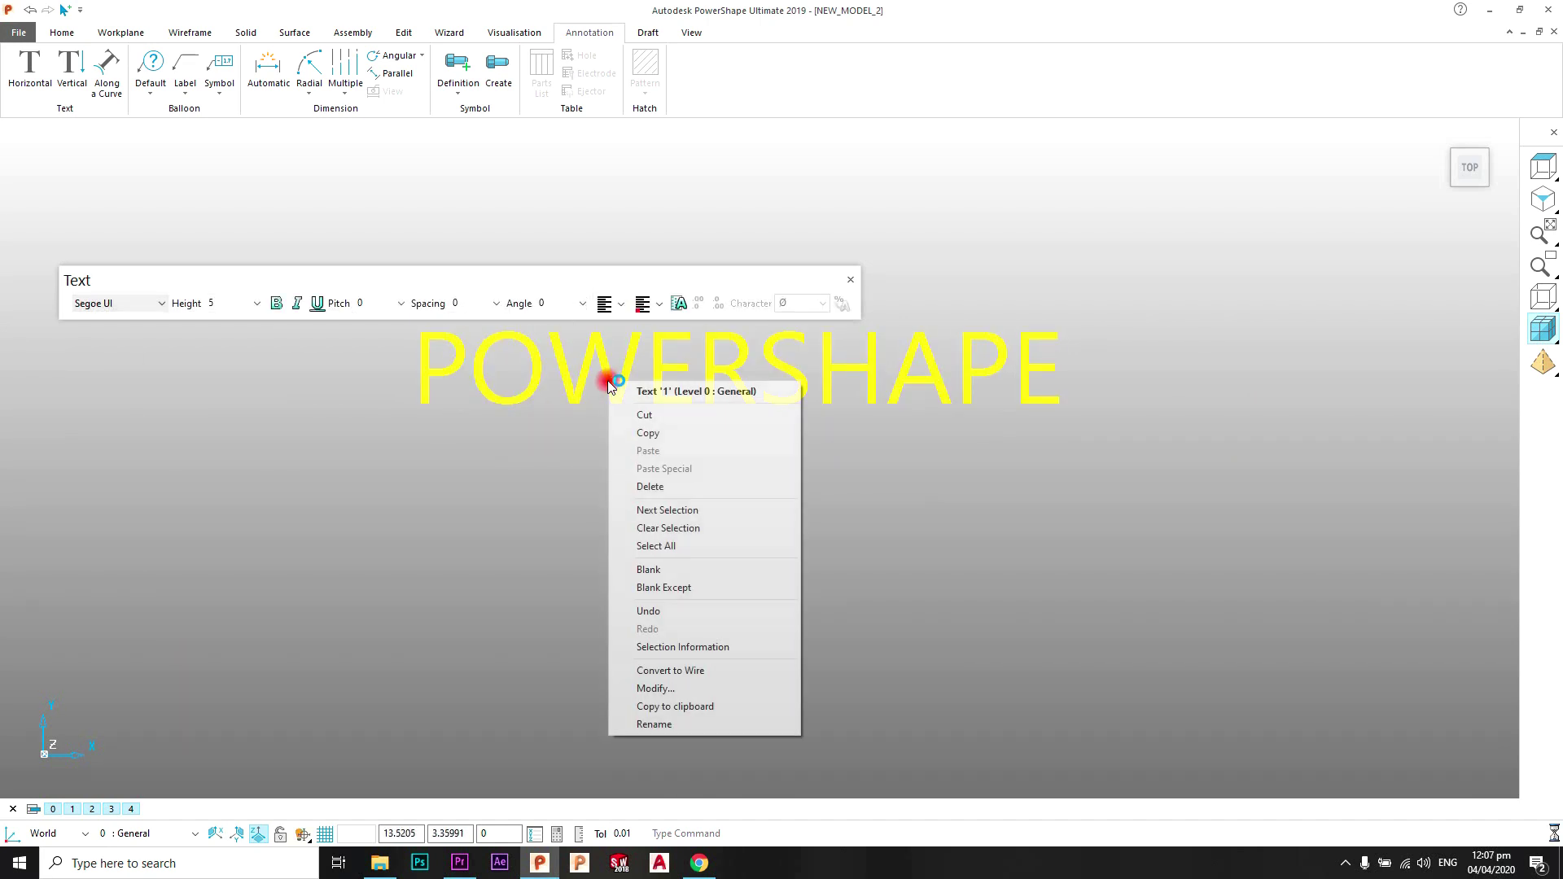
left_click(705, 672)
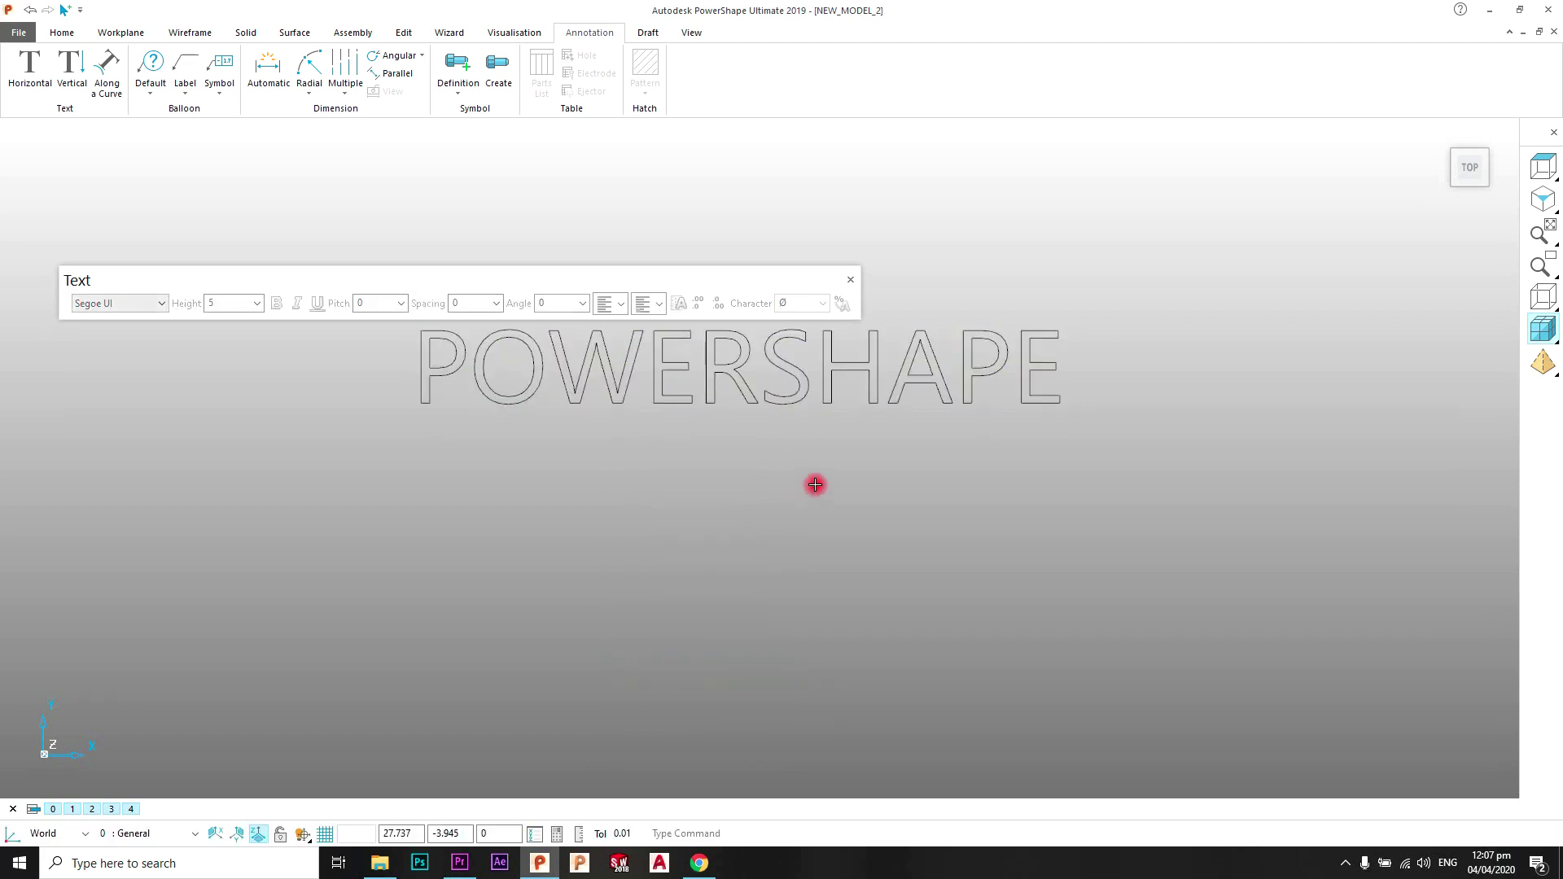
left_click(851, 281)
Extrude all the POWERSHAPE letter curves as solid regions with a direction 1 length of 1.
left_click_drag(351, 238, 1018, 501)
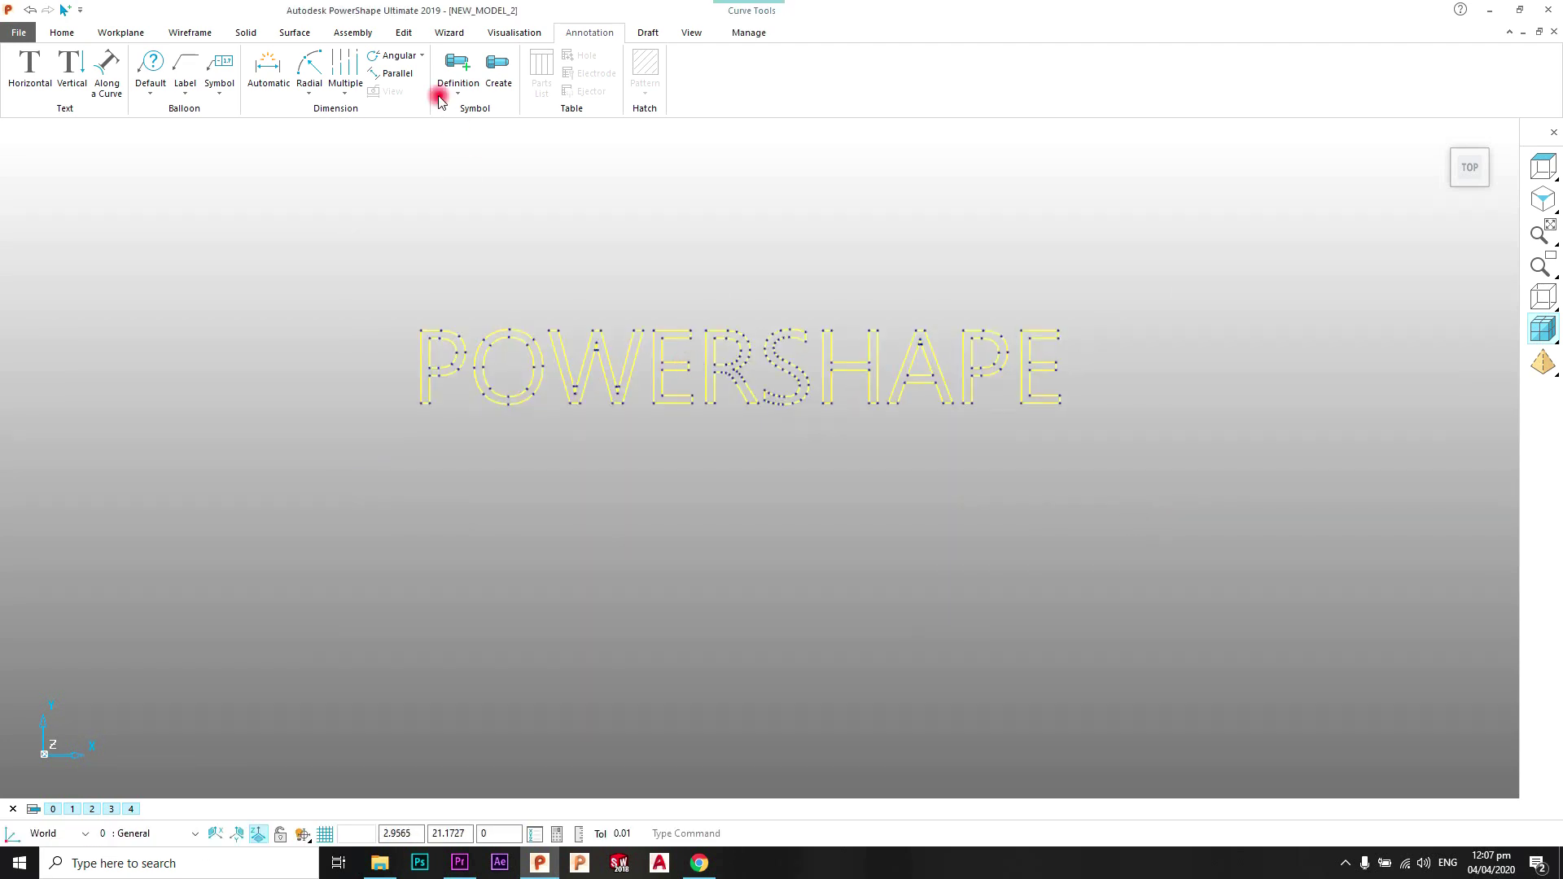
left_click(245, 33)
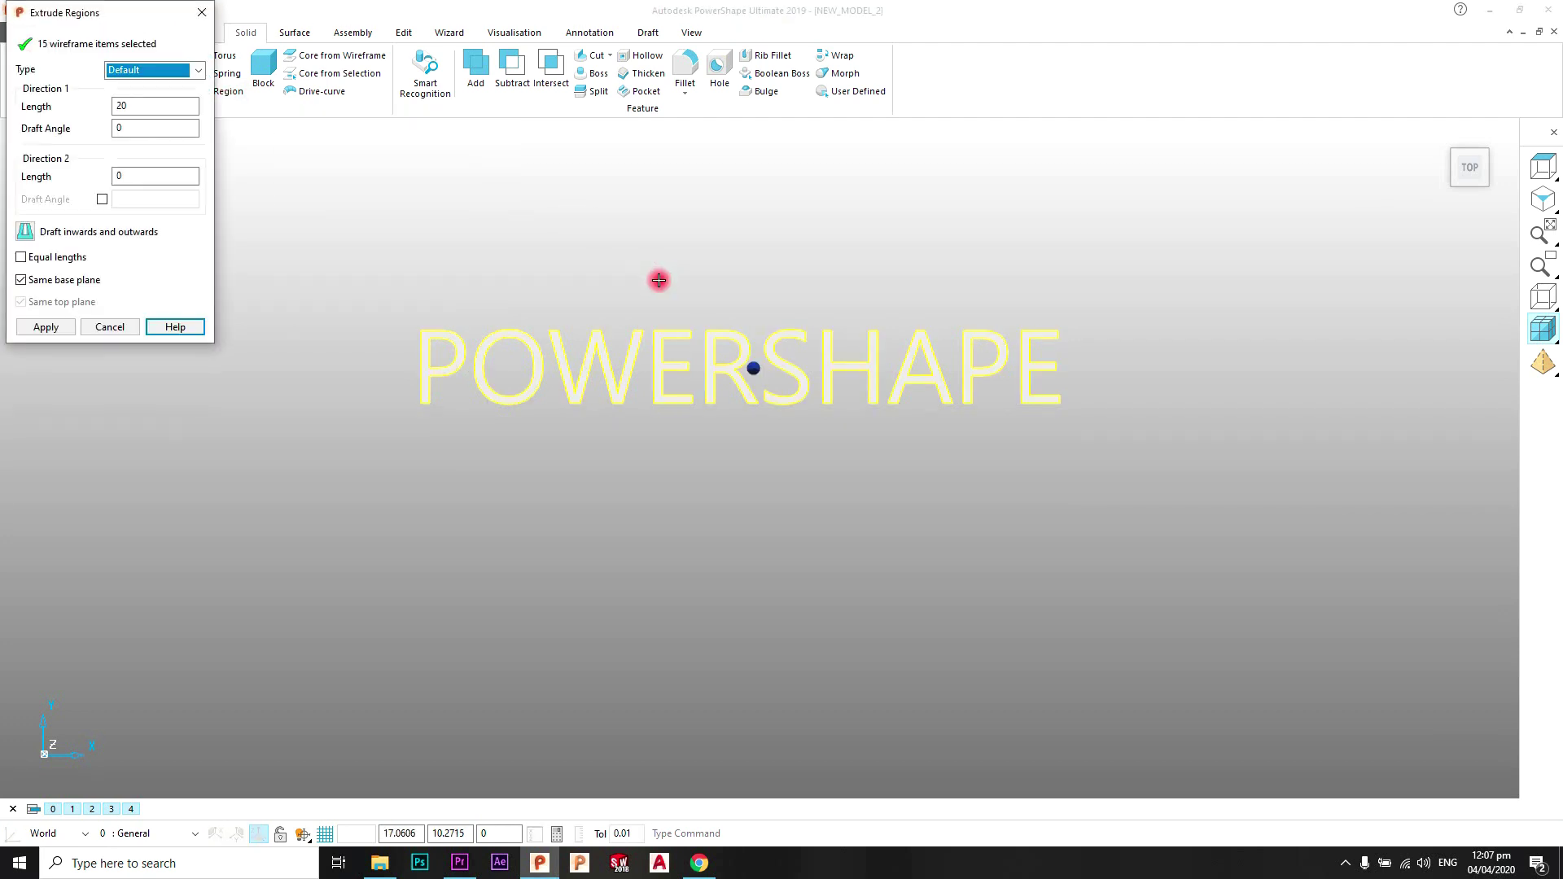
middle_click_drag(1034, 314, 855, 307)
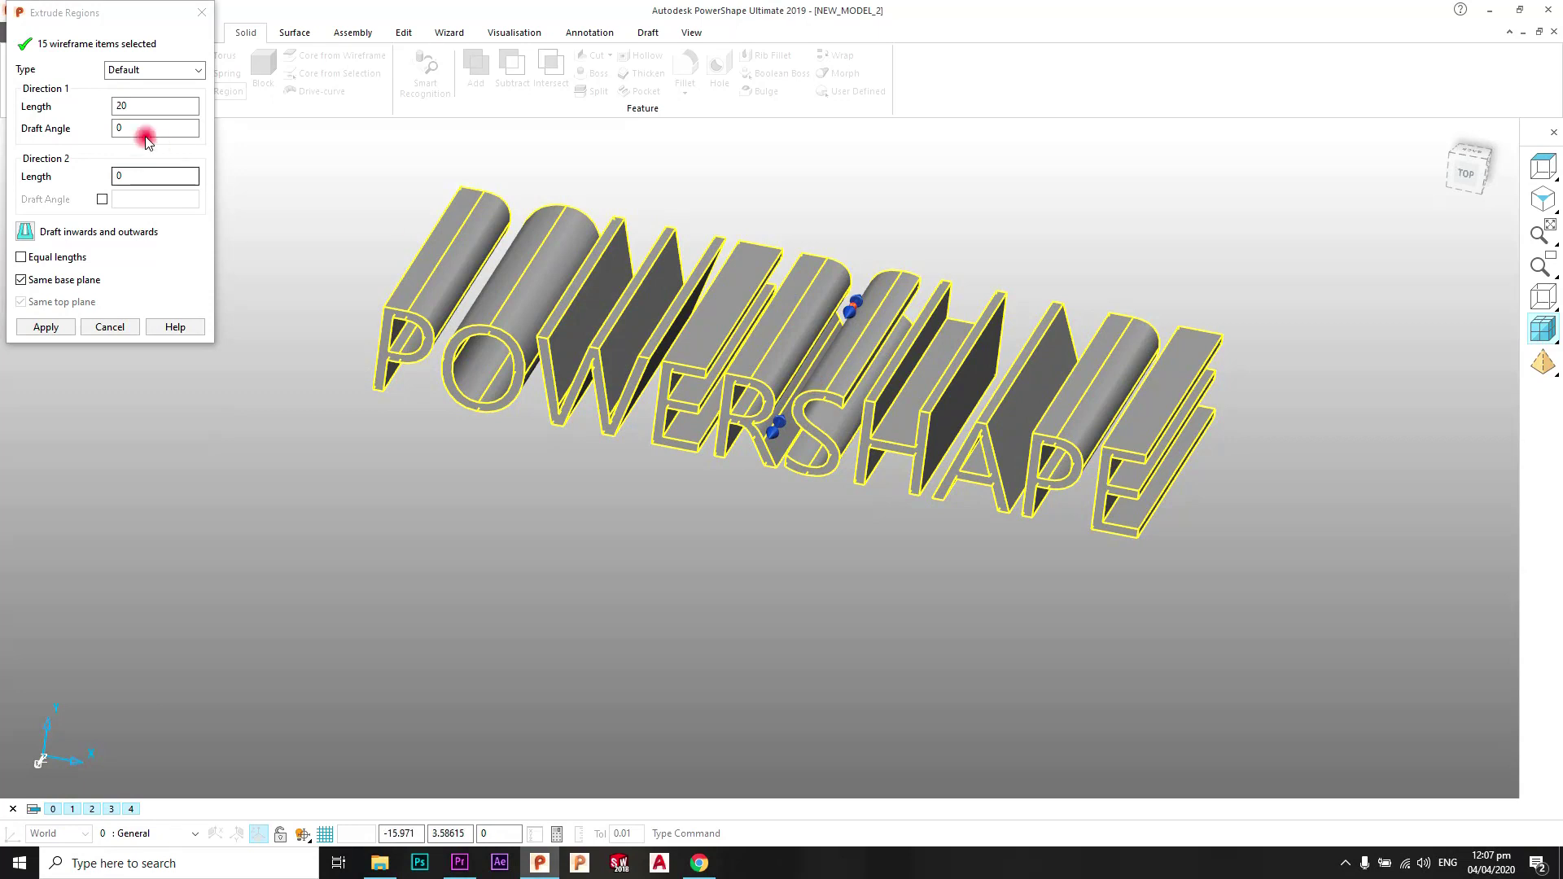
double_click(138, 108)
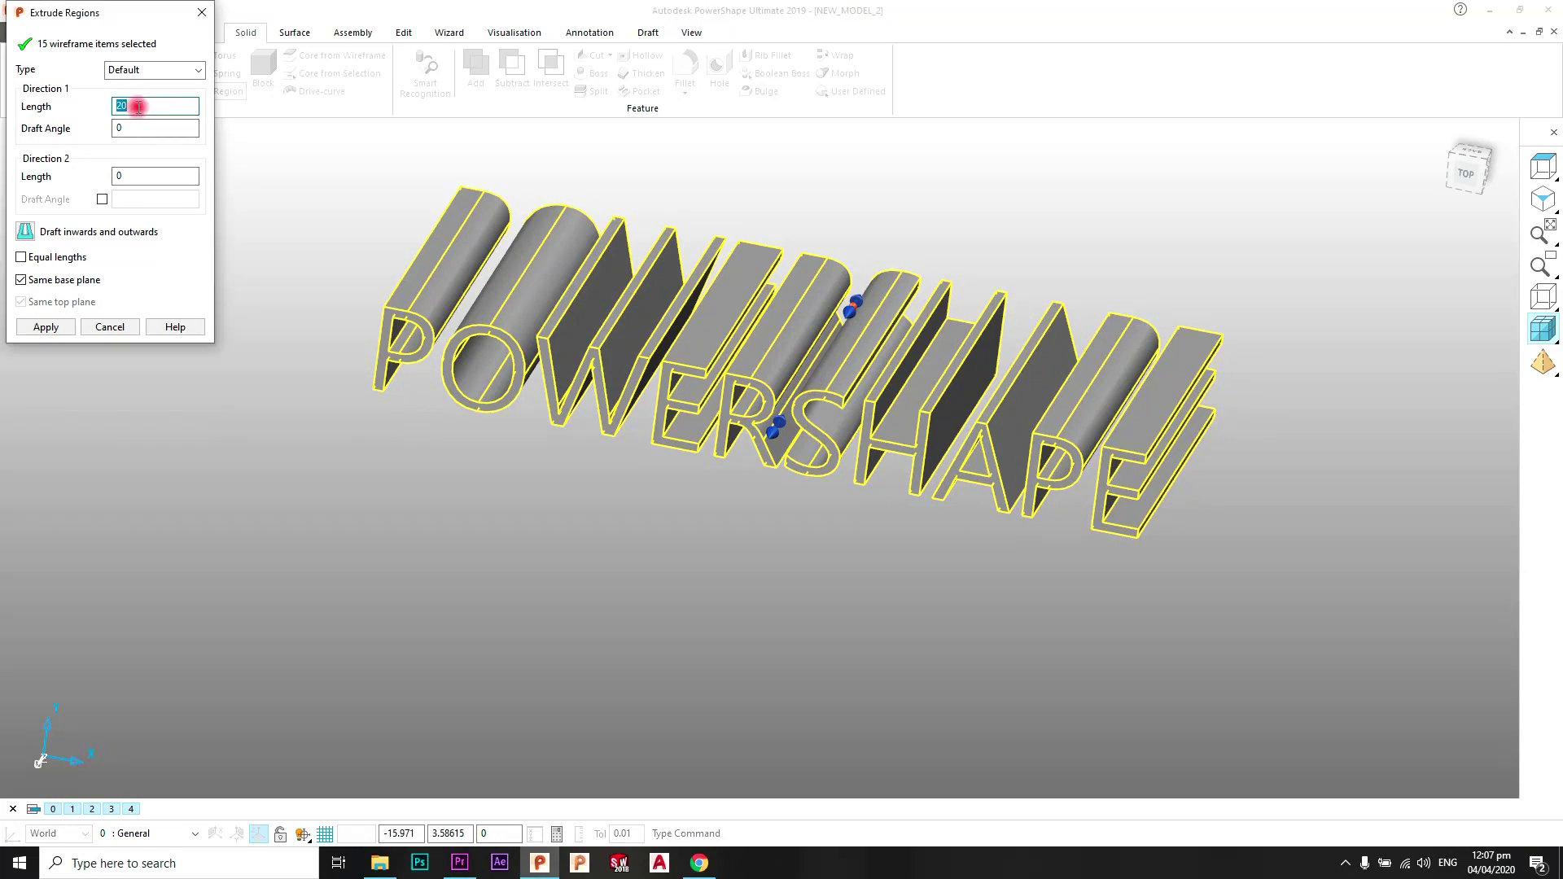
left_click(46, 328)
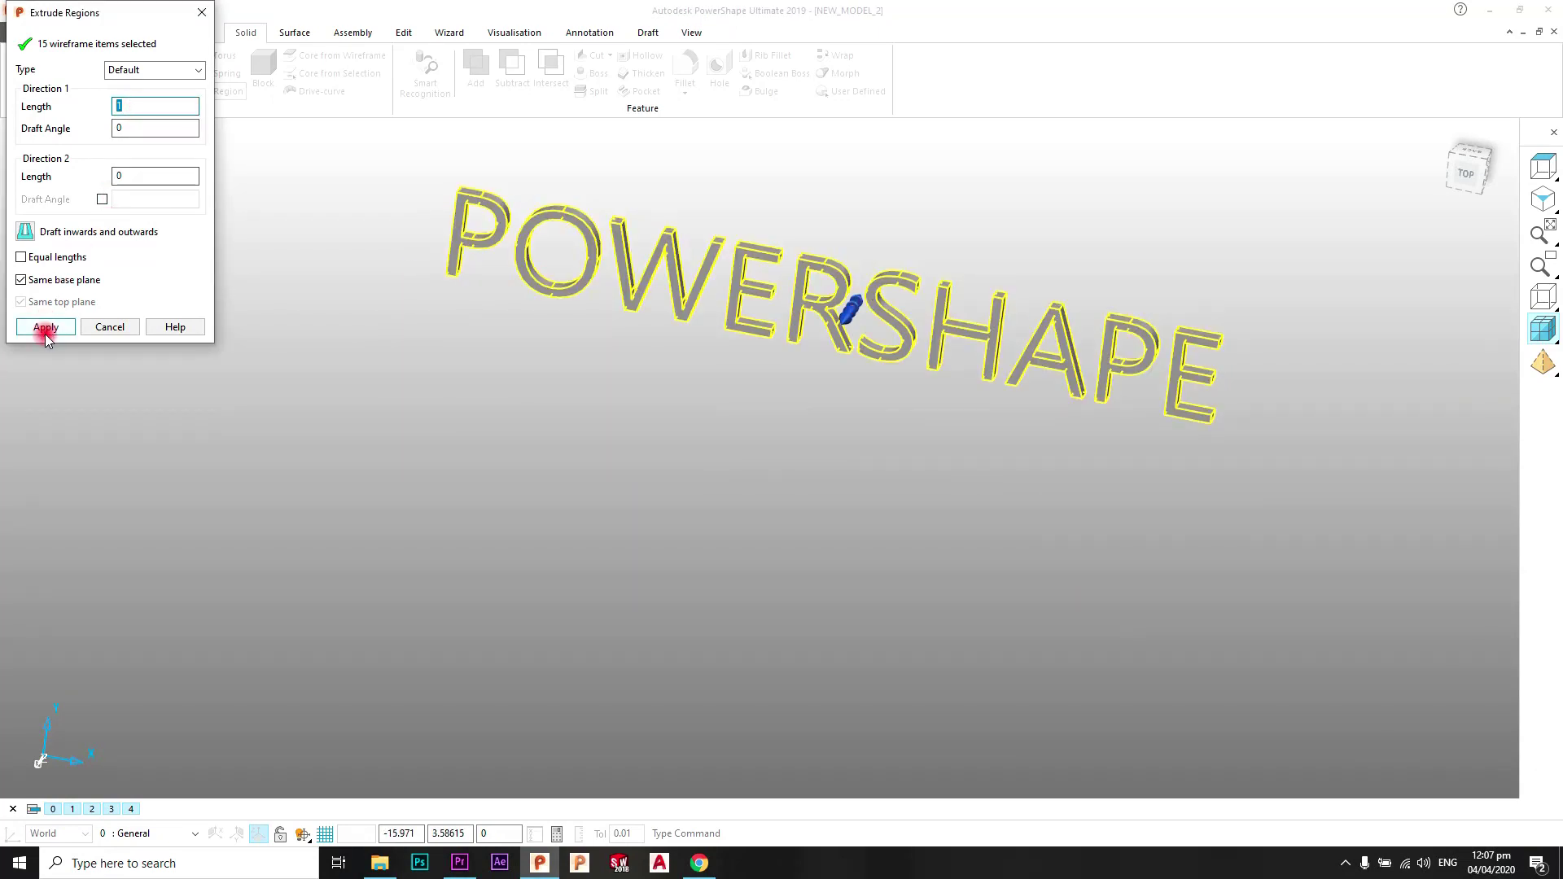
left_click(112, 327)
Select the extruded POWERSHAPE solid and set up its export with Unknown as the target system.
scroll(1012, 279, "down", 2)
scroll(973, 339, "up", 4)
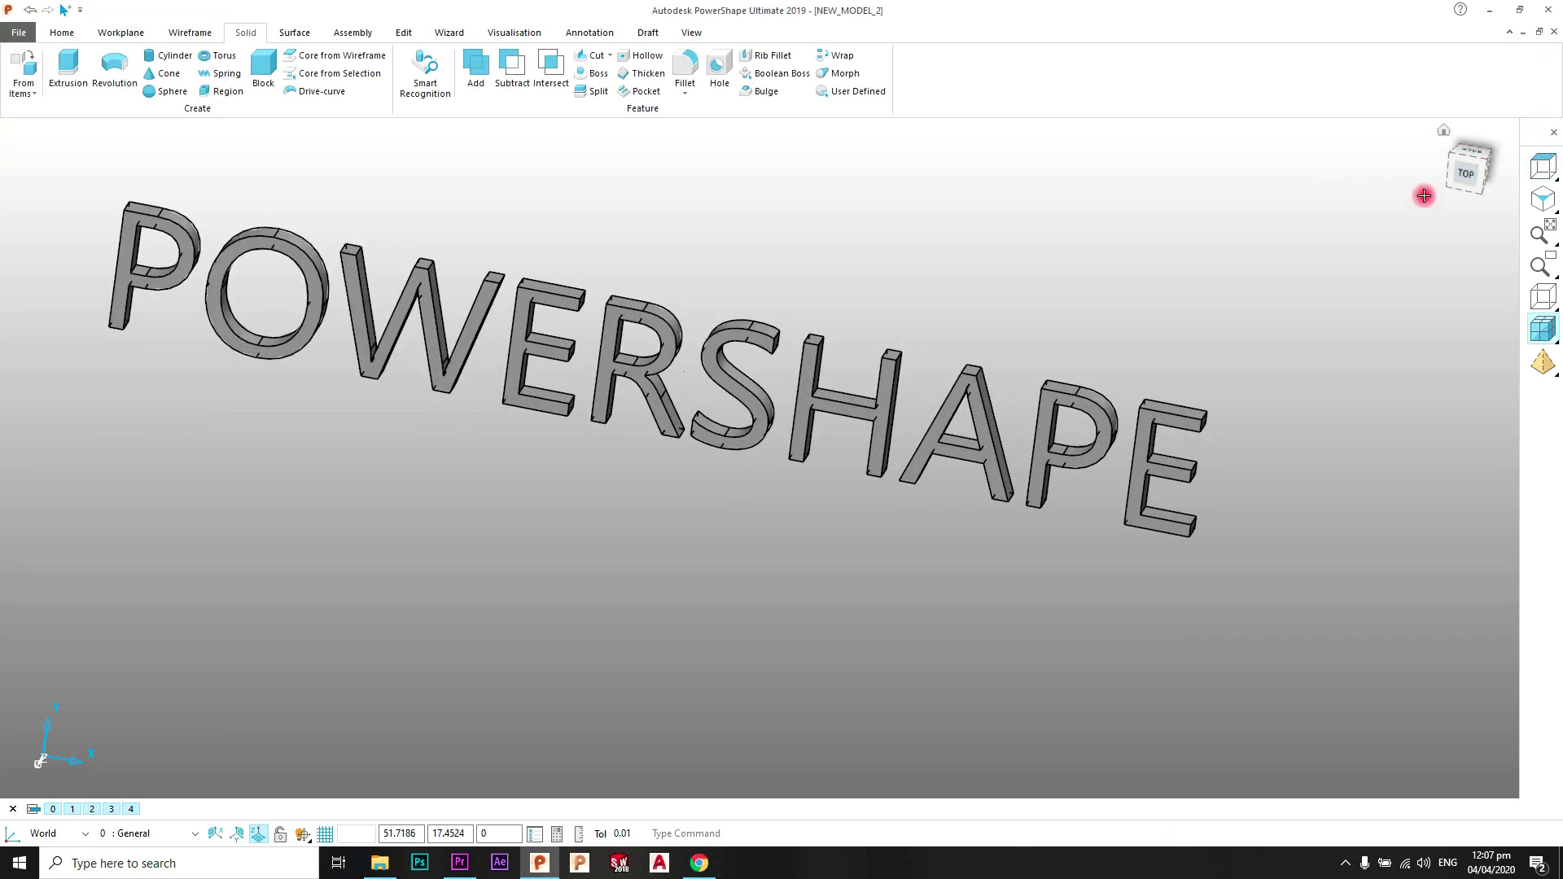
left_click(1463, 168)
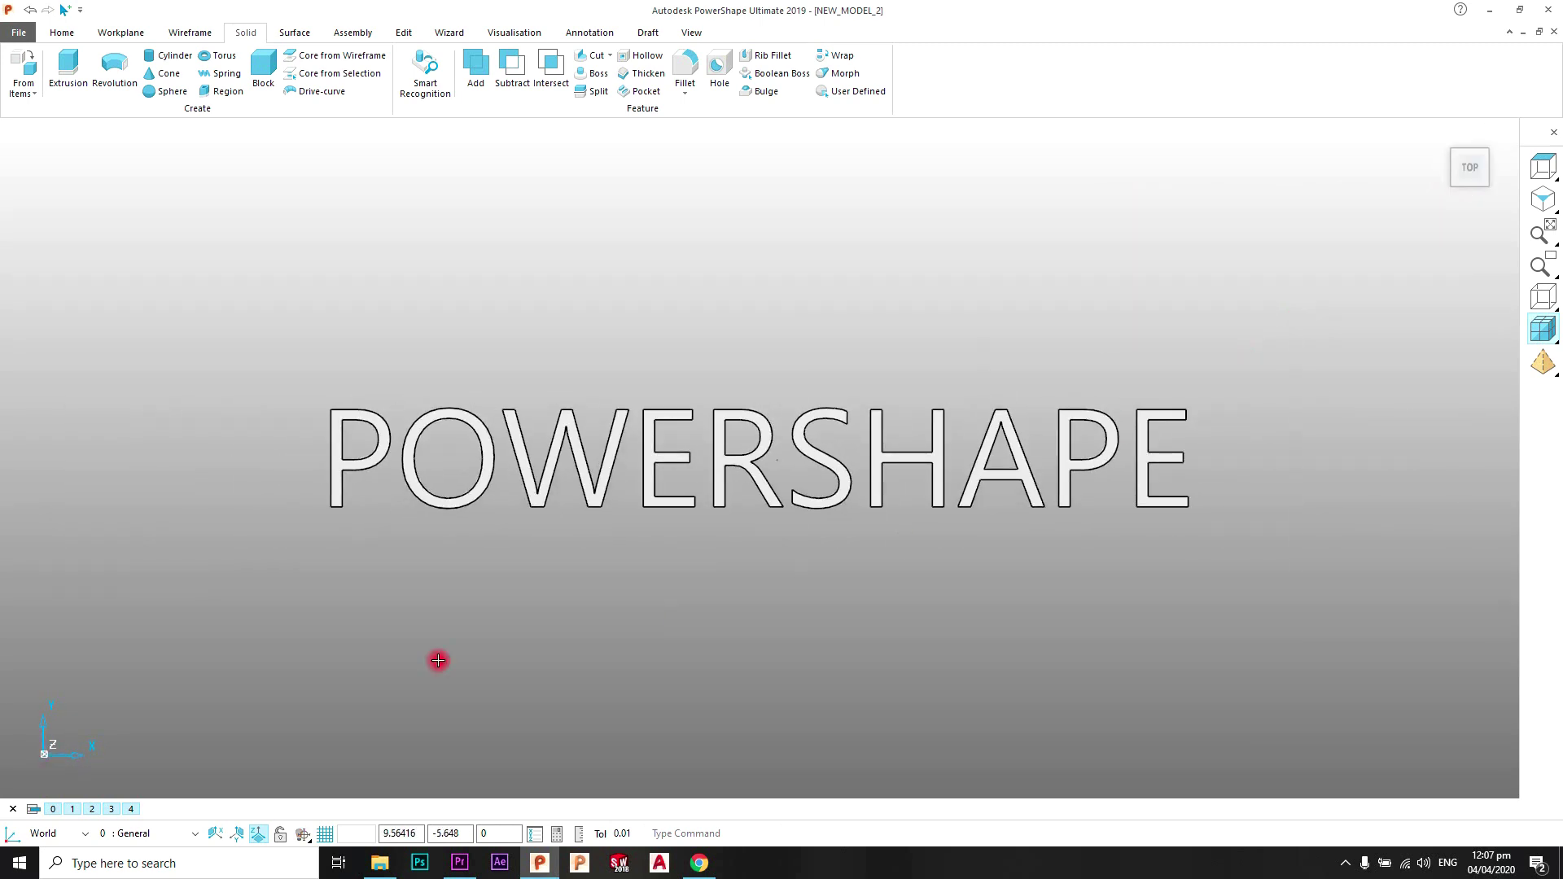
left_click(367, 453)
left_click_drag(764, 433, 766, 368)
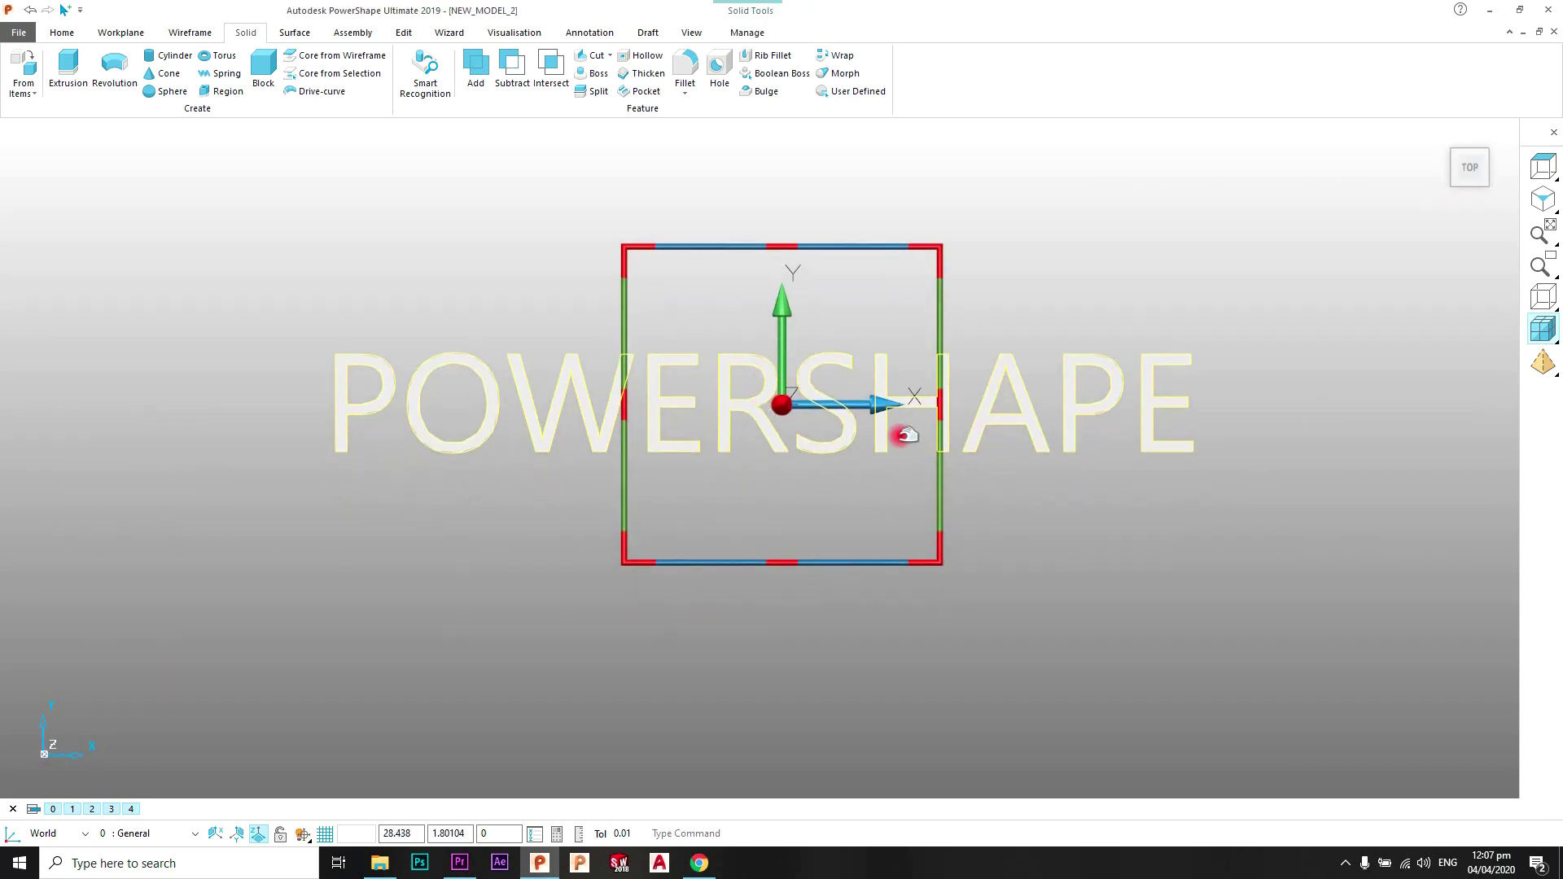
left_click(20, 34)
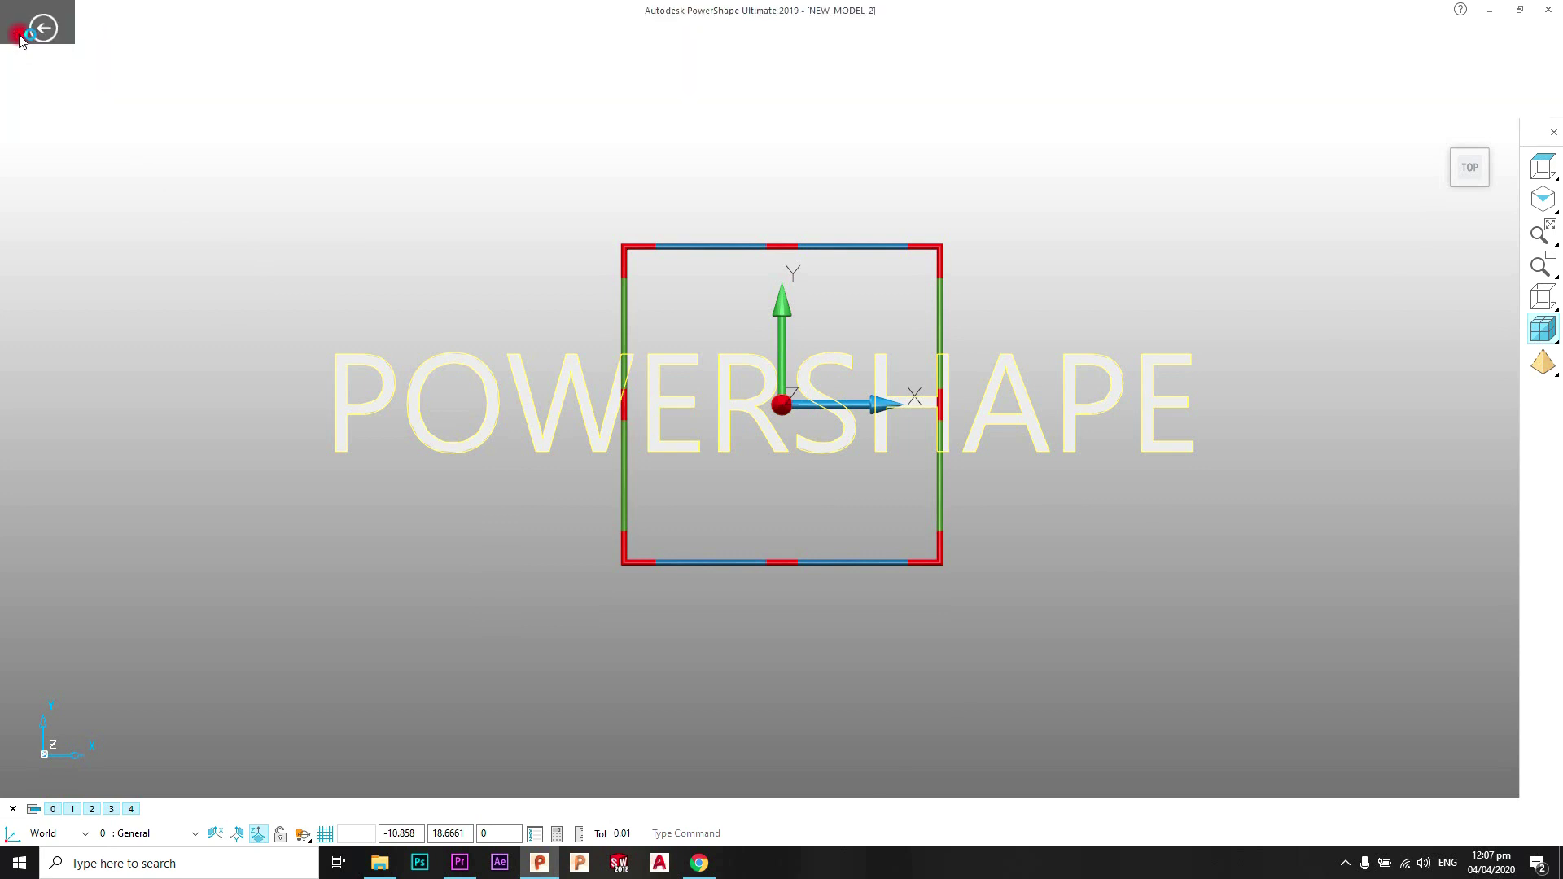
left_click(32, 345)
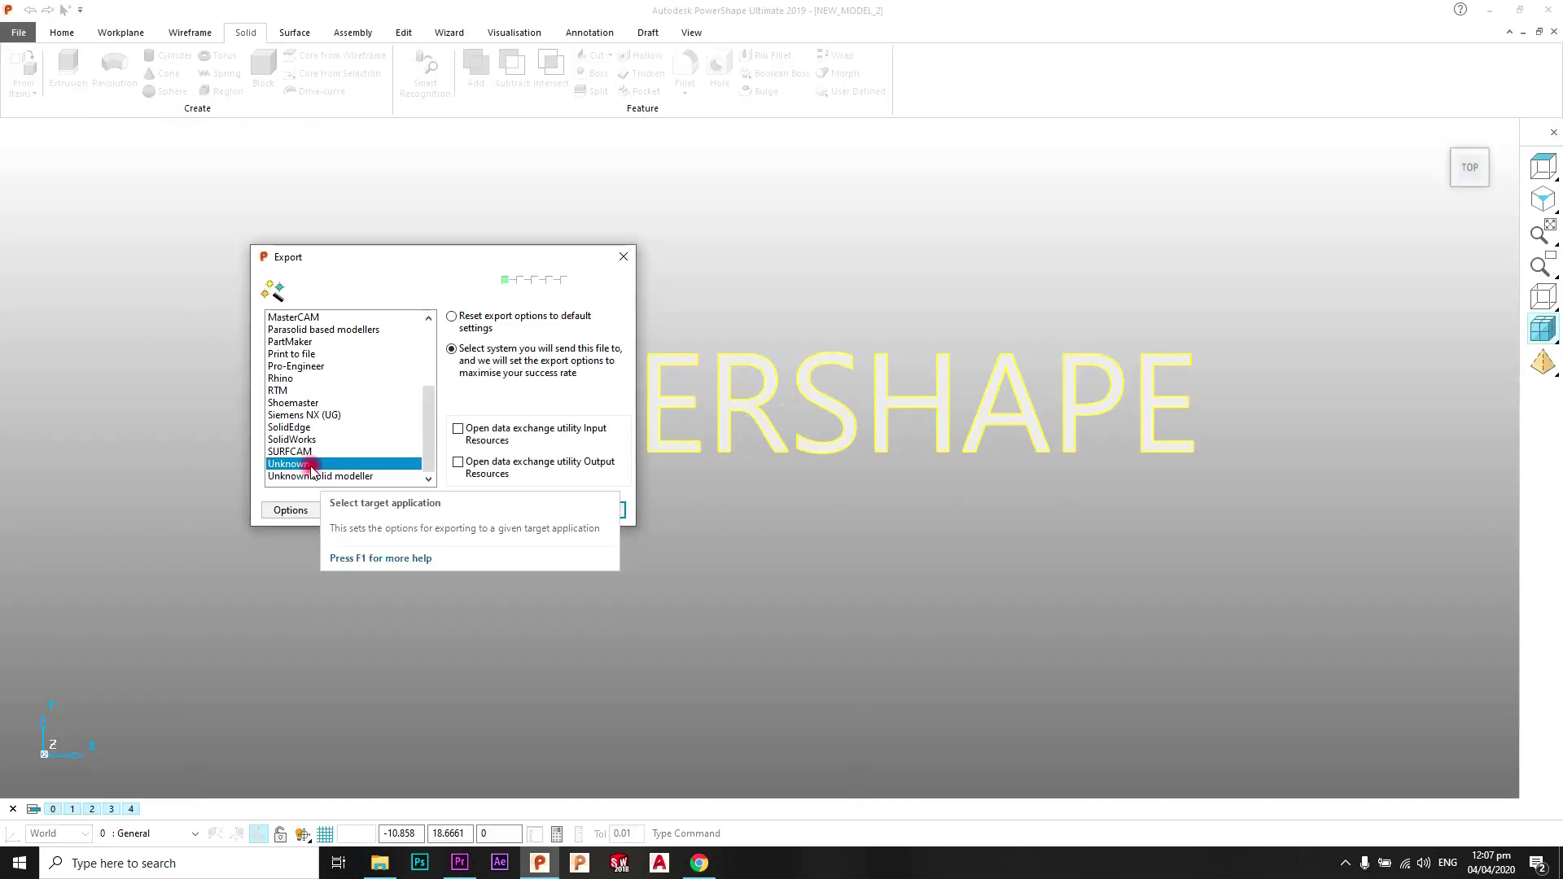
left_click(358, 509)
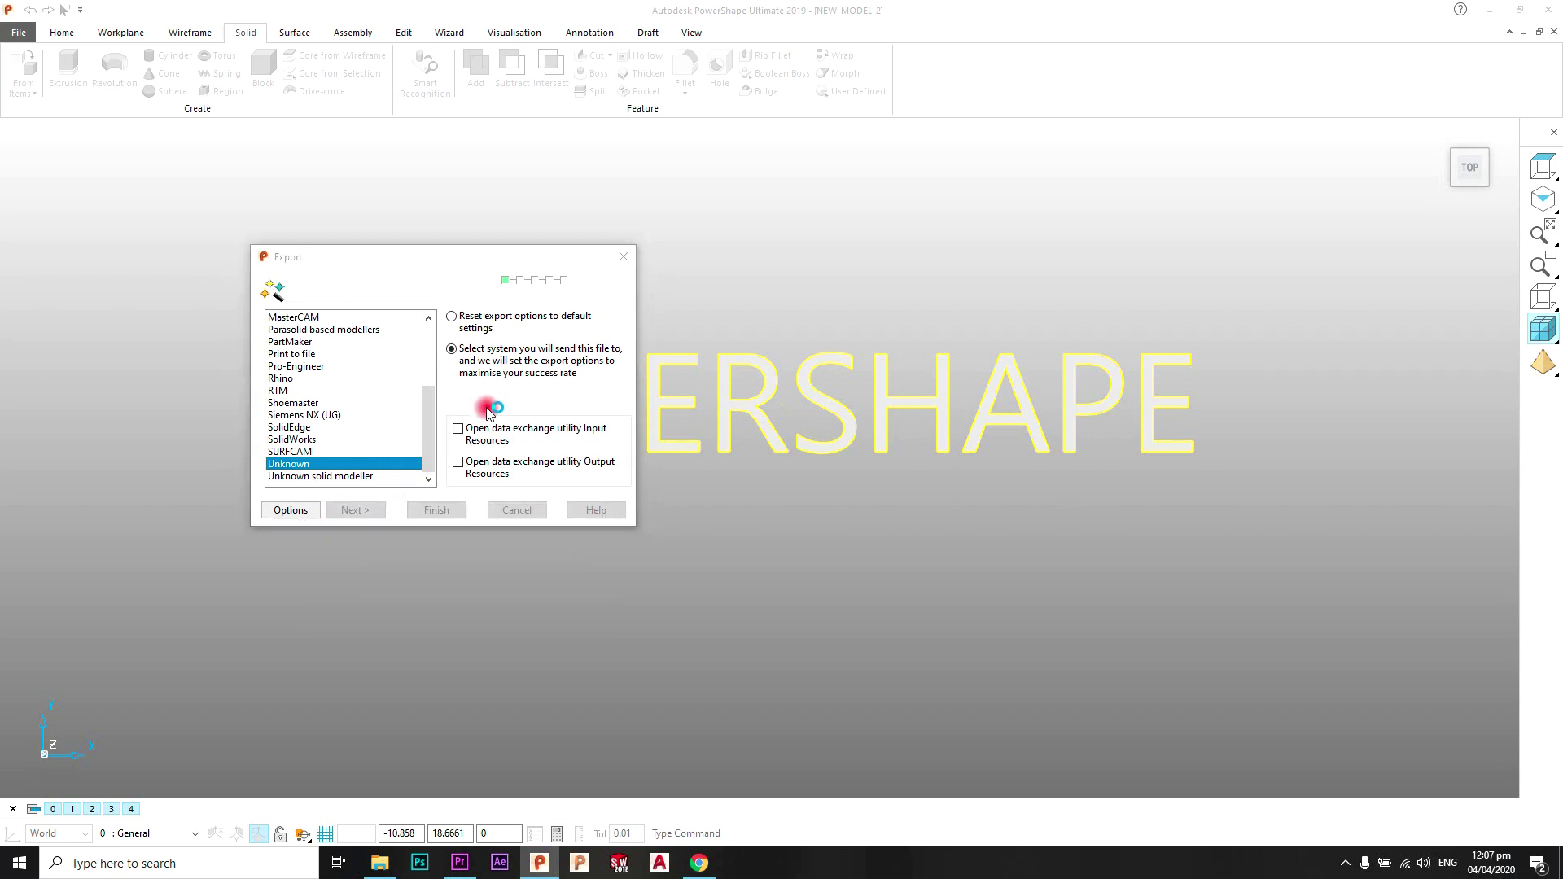
Export the selected text solid to the Desktop as an STL file named 02.
left_click(468, 541)
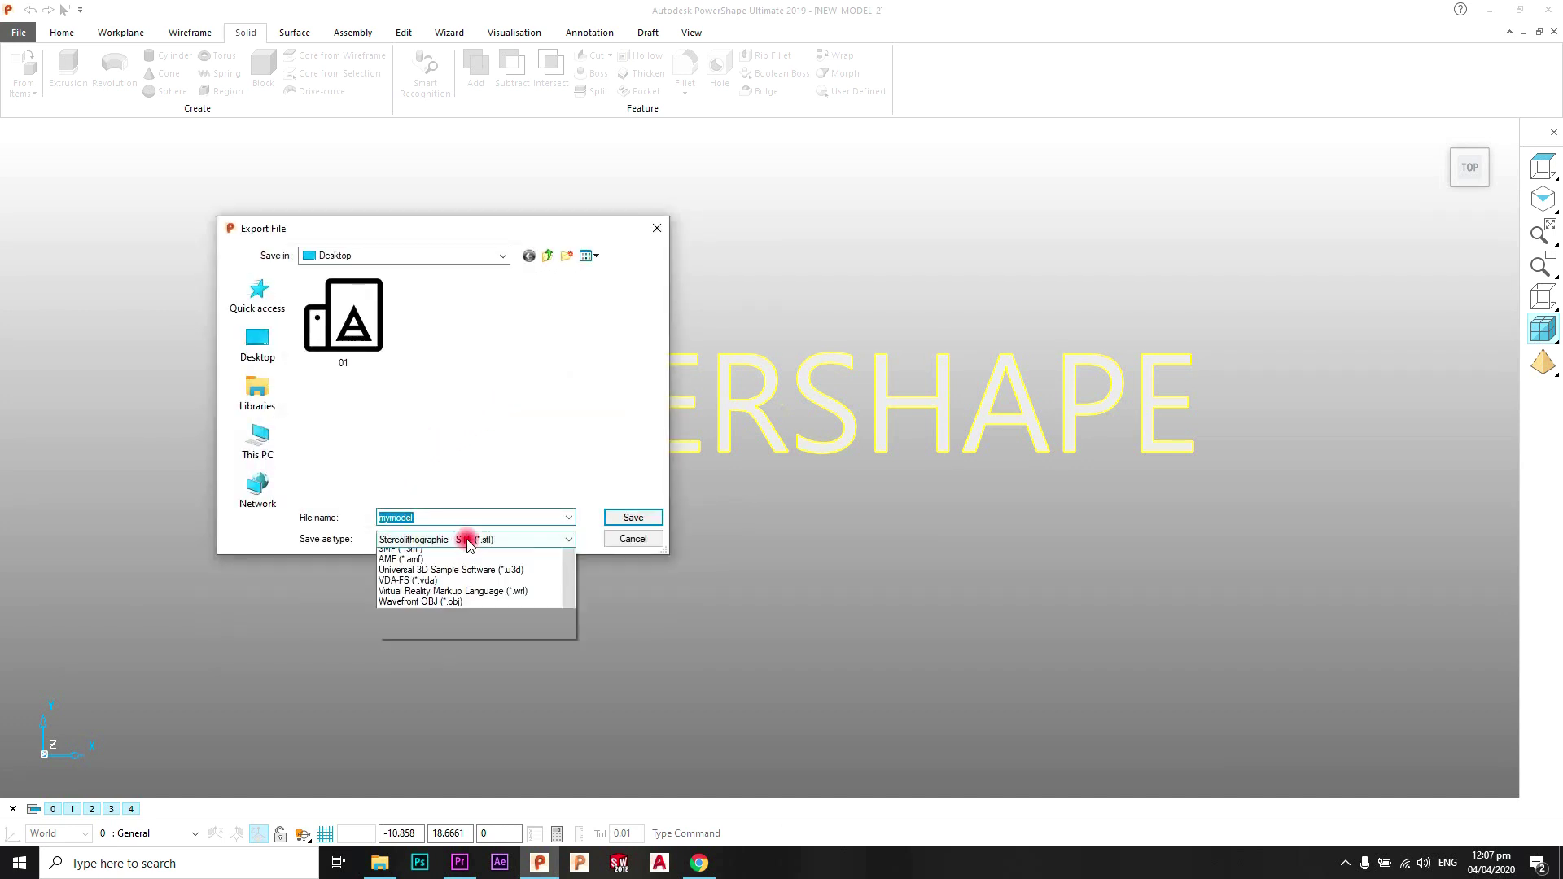
left_click(468, 543)
left_click(462, 544)
double_click(476, 522)
type("02")
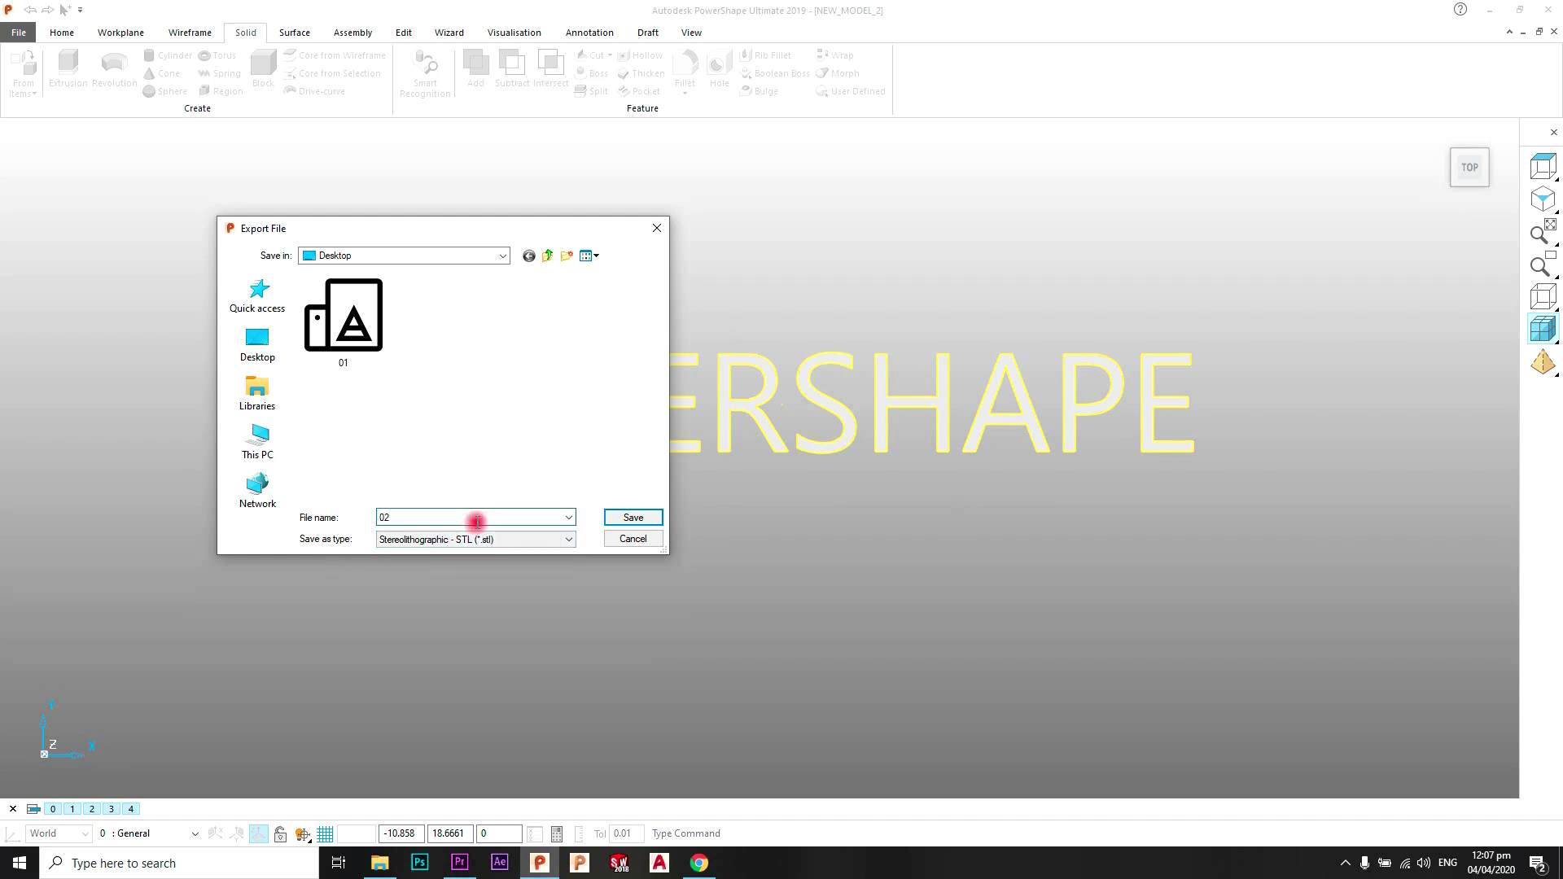
key("Return")
left_click(440, 511)
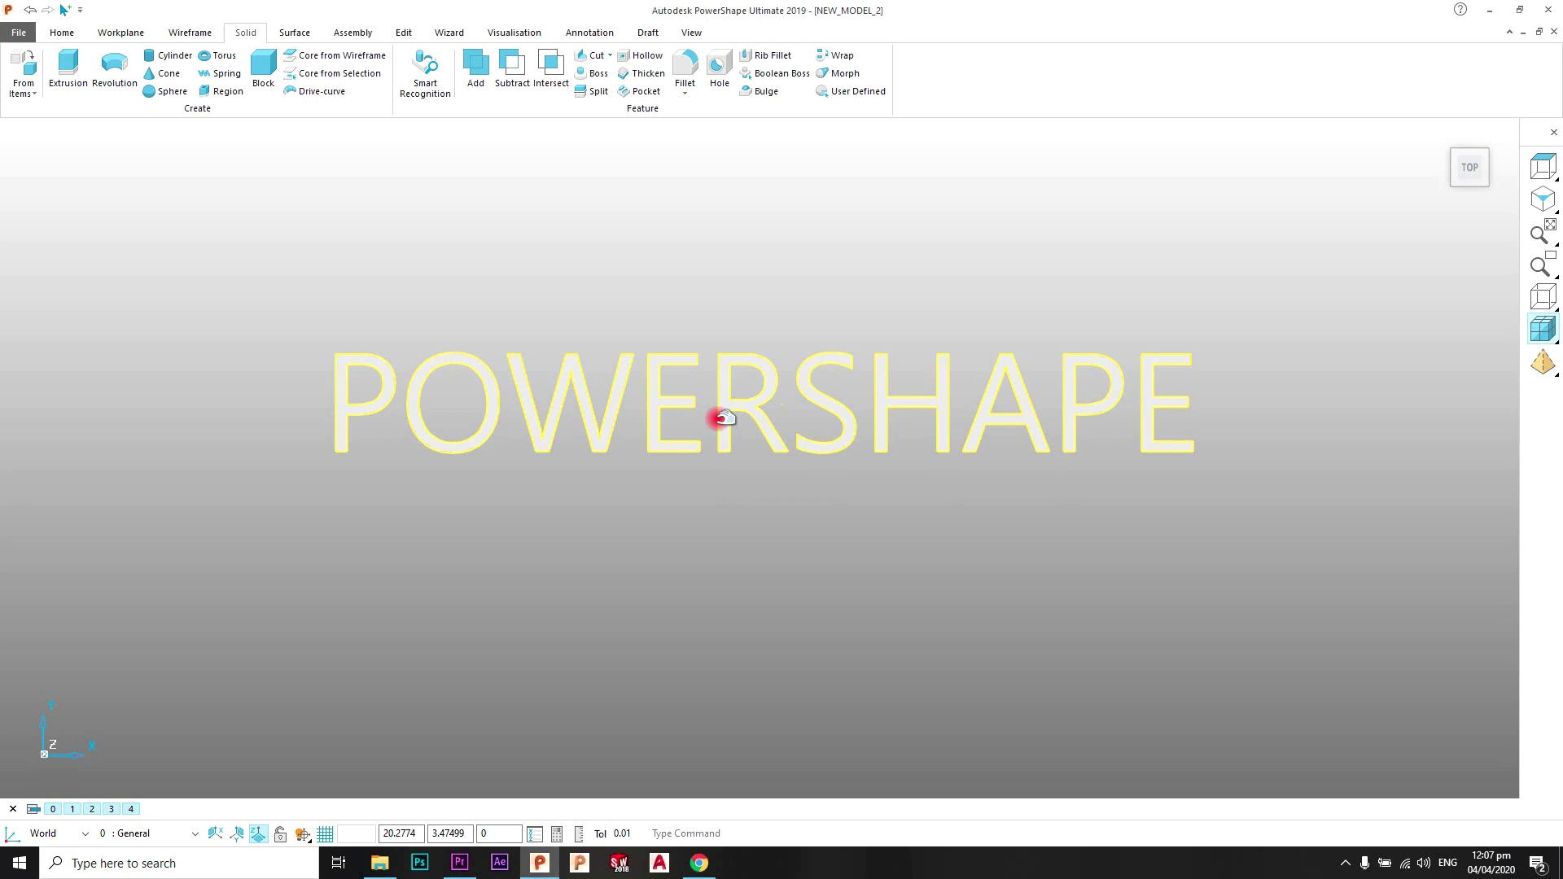
Switch to the NEW_MODEL_1 window containing the cylinder.
left_click(700, 38)
left_click(701, 74)
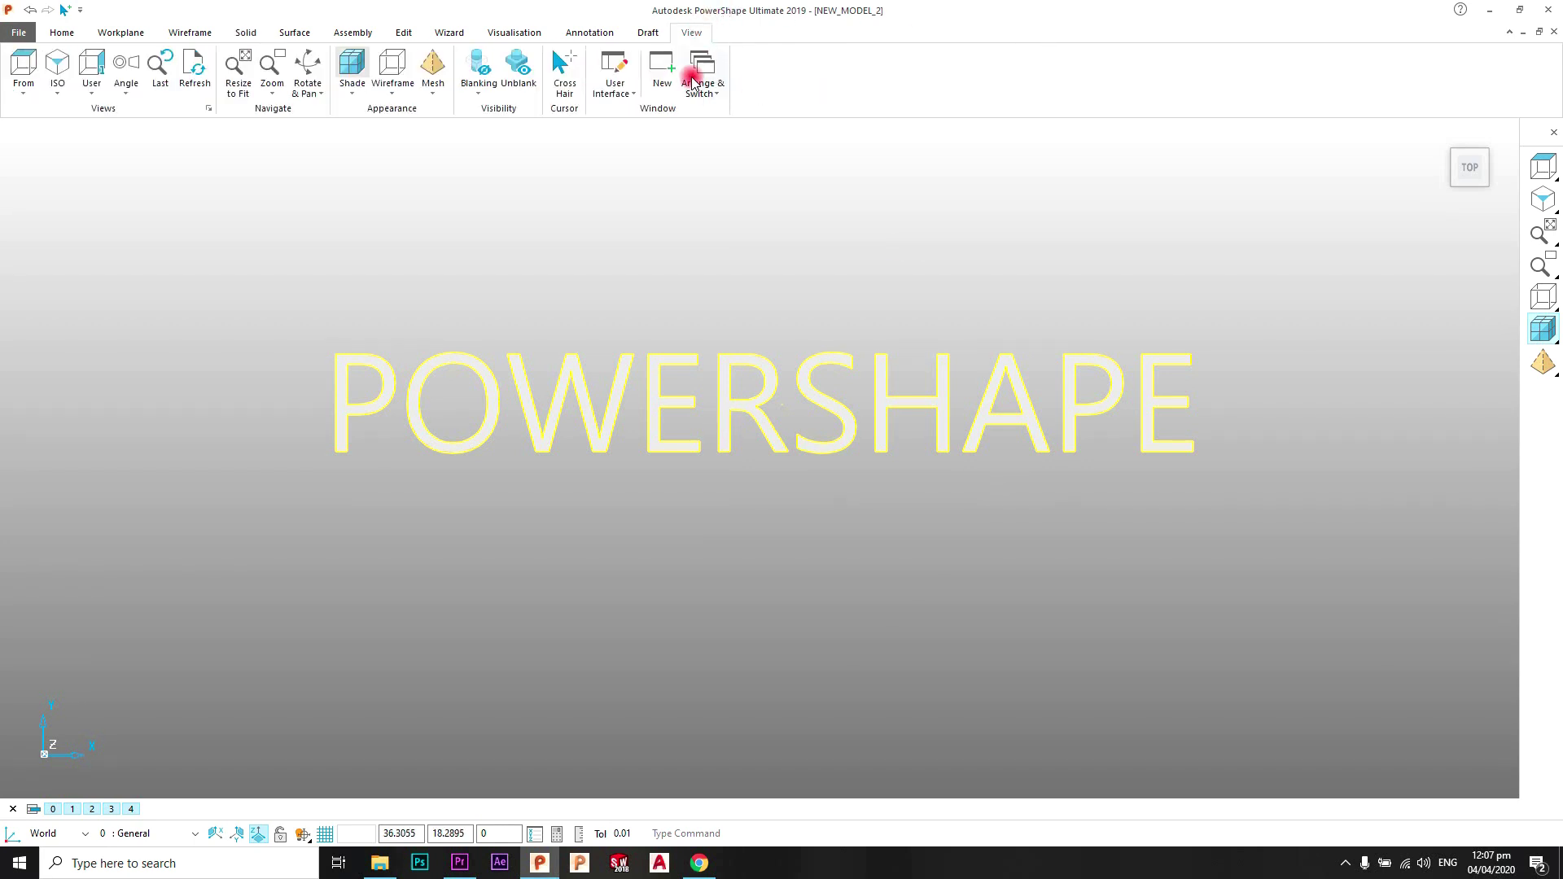
left_click(775, 254)
left_click(696, 89)
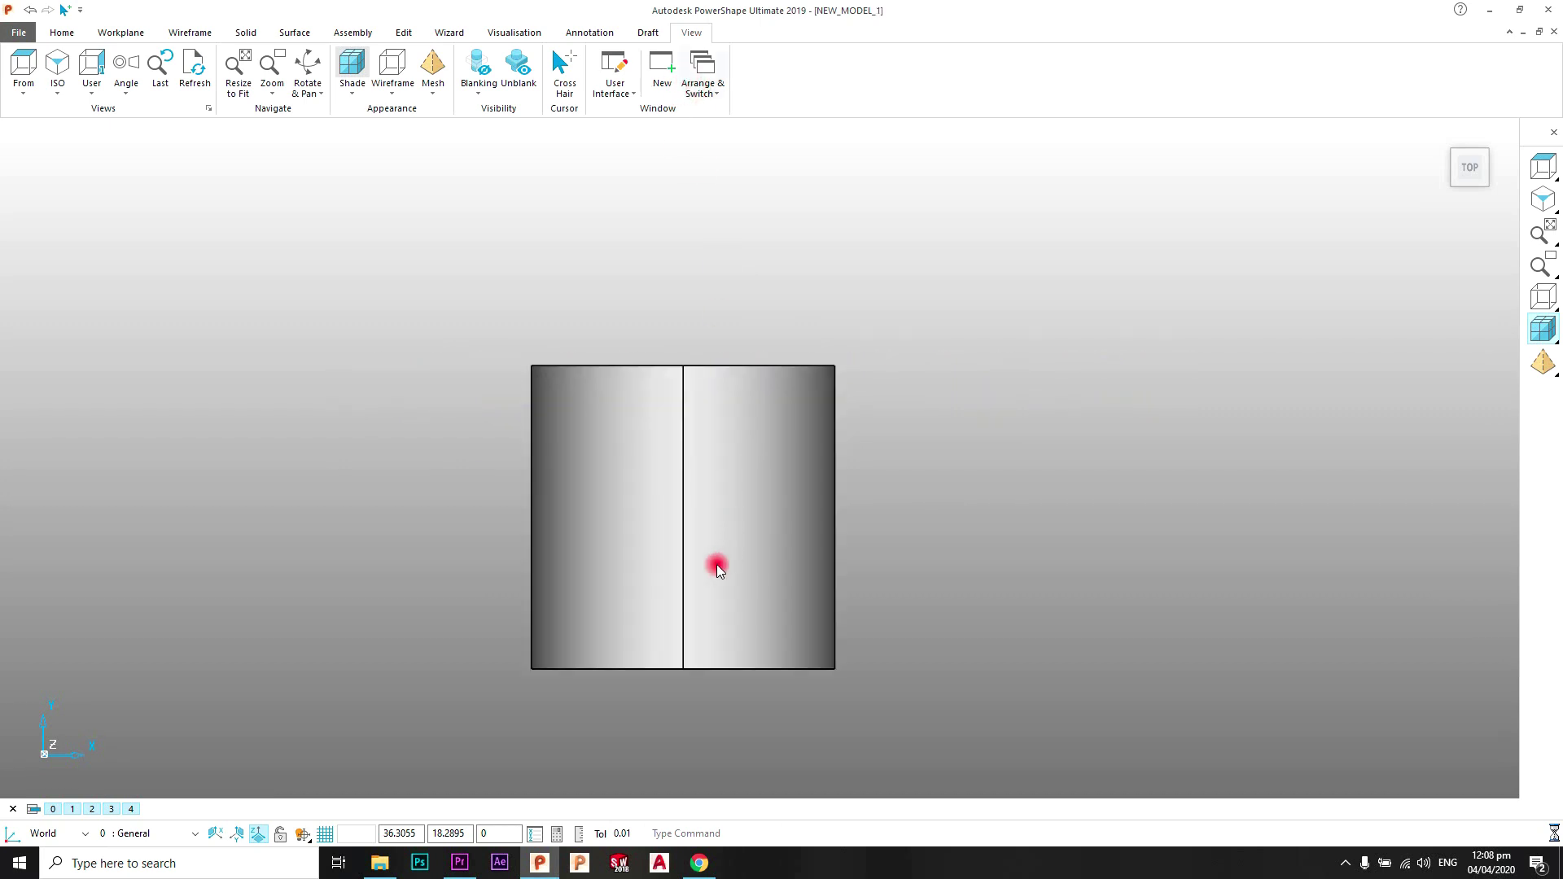
Start the Wrap wizard and select the cylinder's curved surface as the target.
scroll(649, 293, "down", 1)
scroll(663, 450, "up", 2)
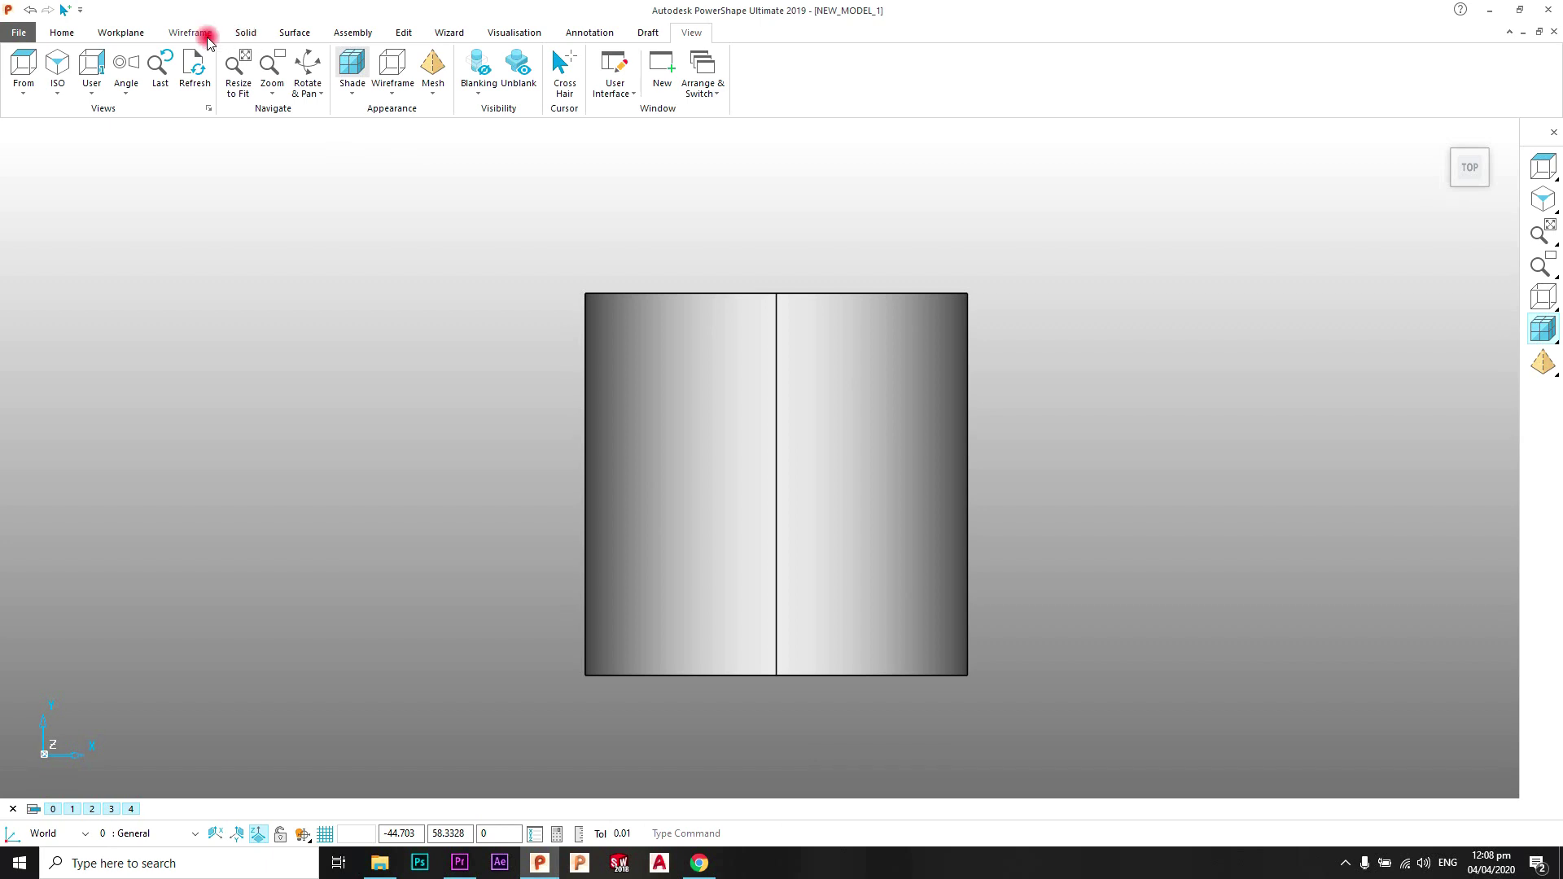
left_click(291, 32)
left_click(377, 69)
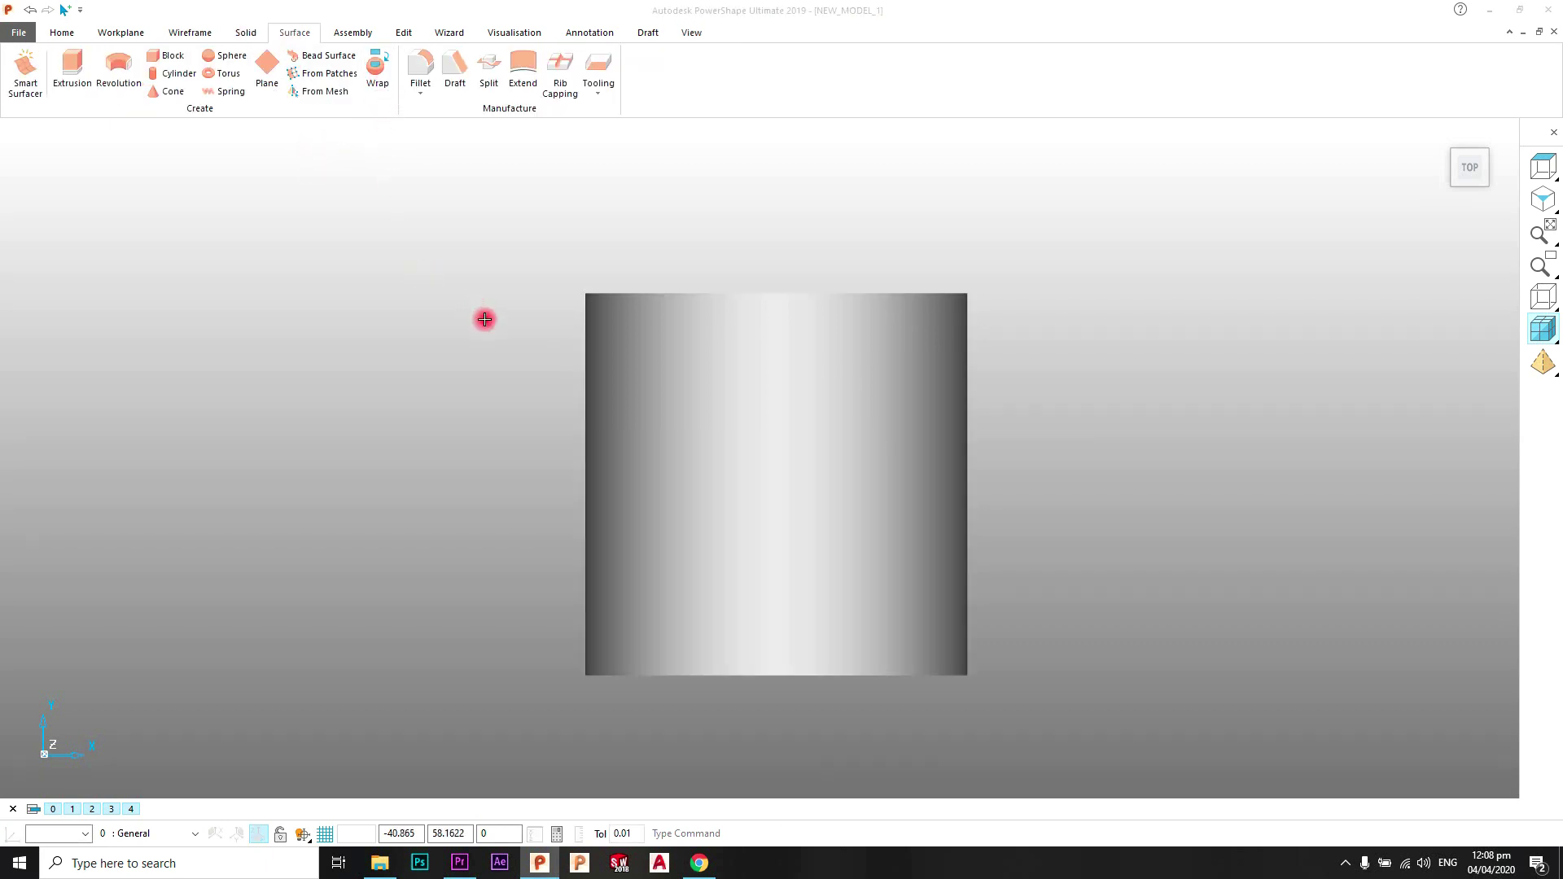
left_click(705, 398)
left_click(109, 244)
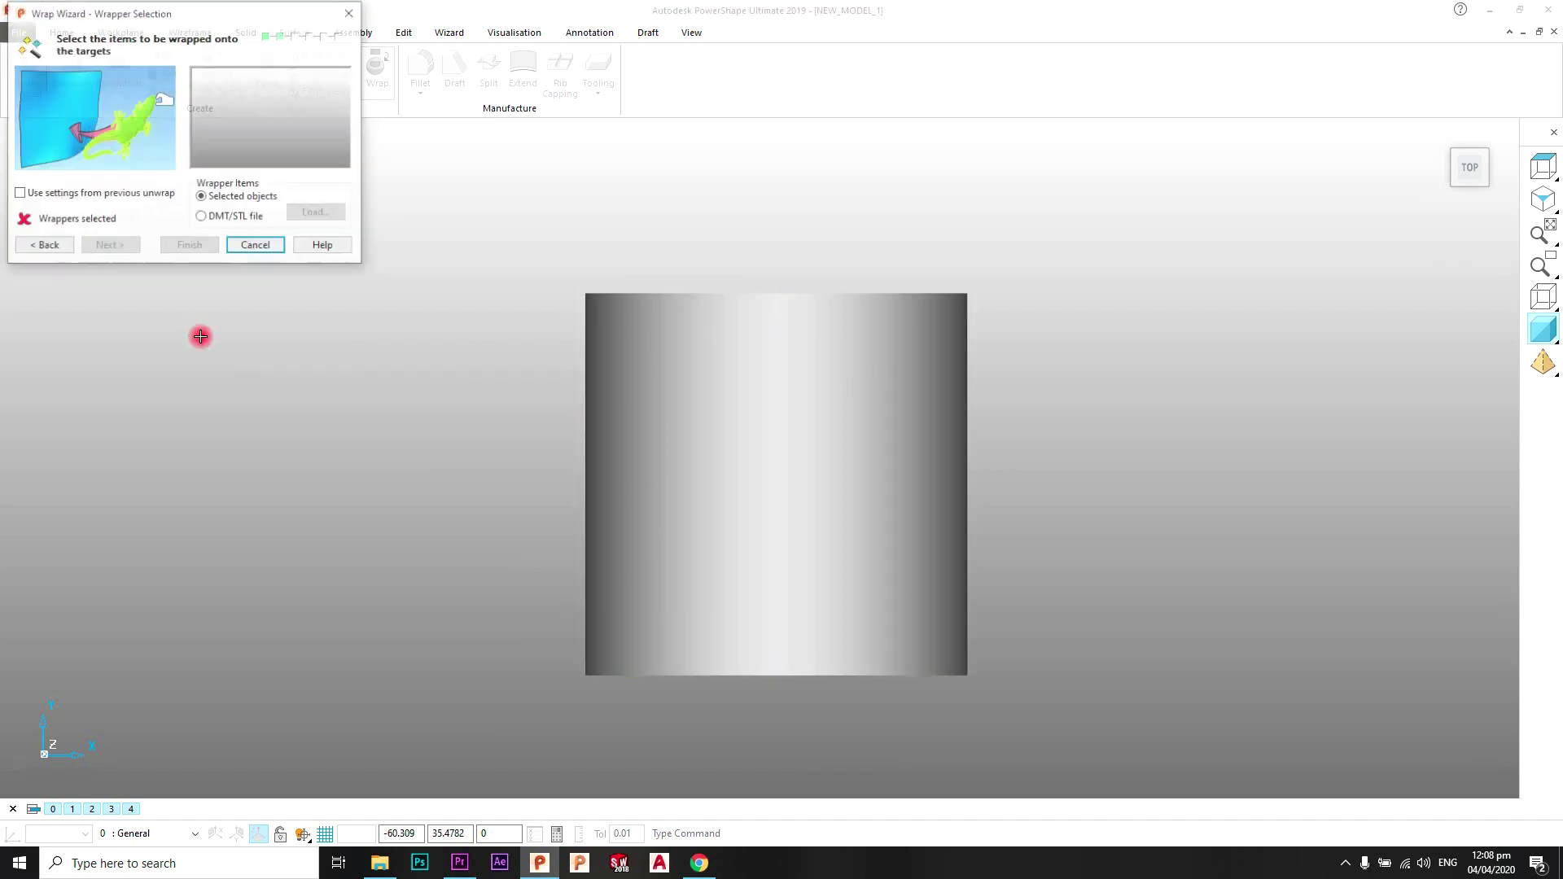
Load the 02 STL file from the Desktop as the wrapper and accept the Chord wrap method.
left_click(234, 219)
left_click(231, 131)
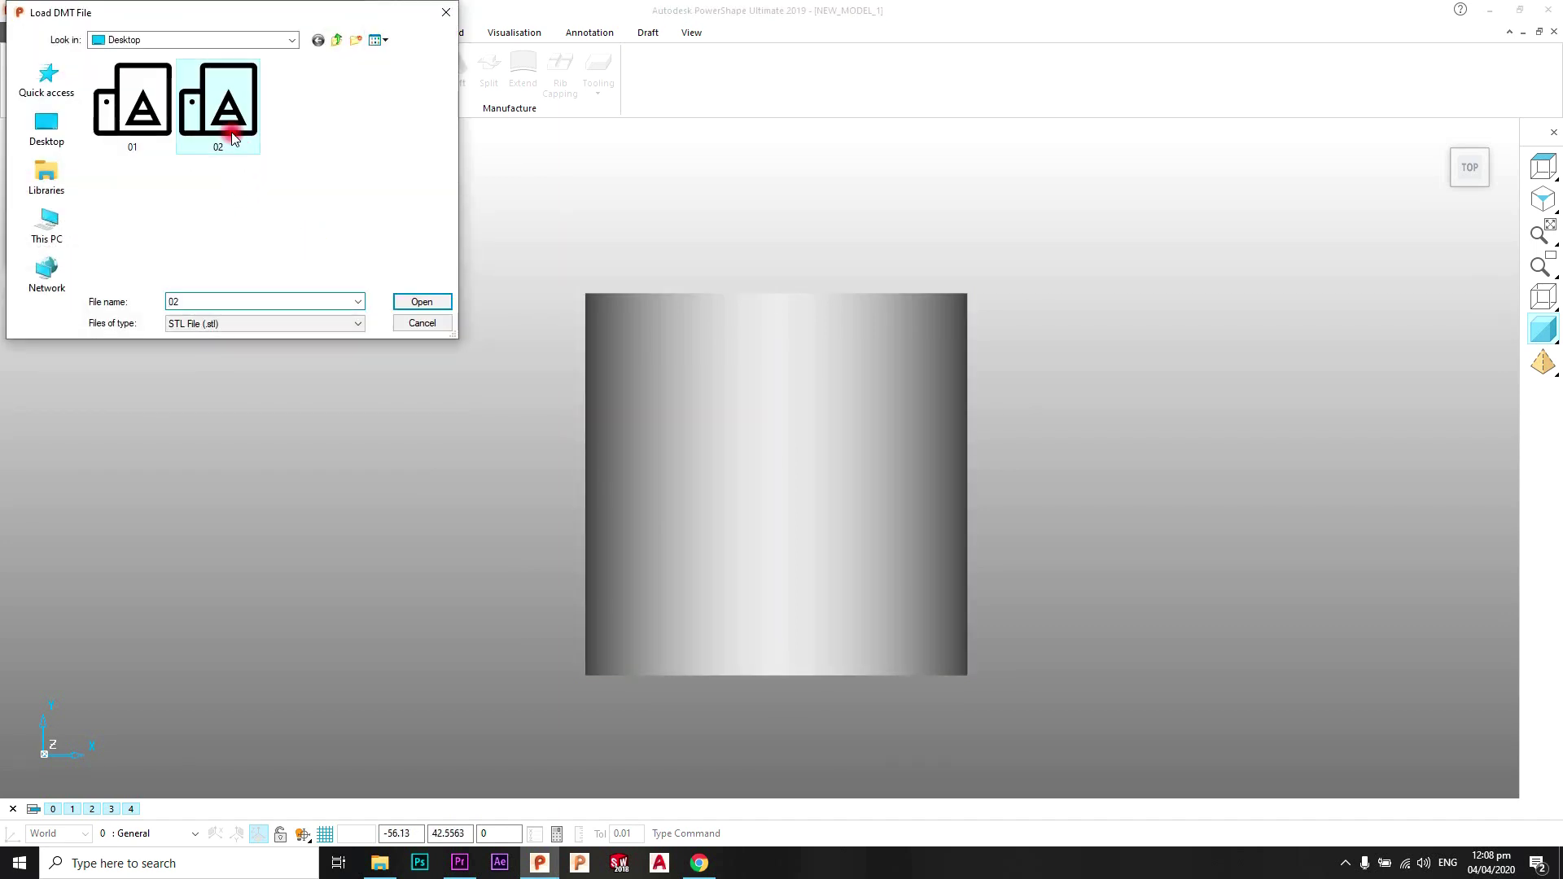
left_click(428, 302)
left_click(109, 246)
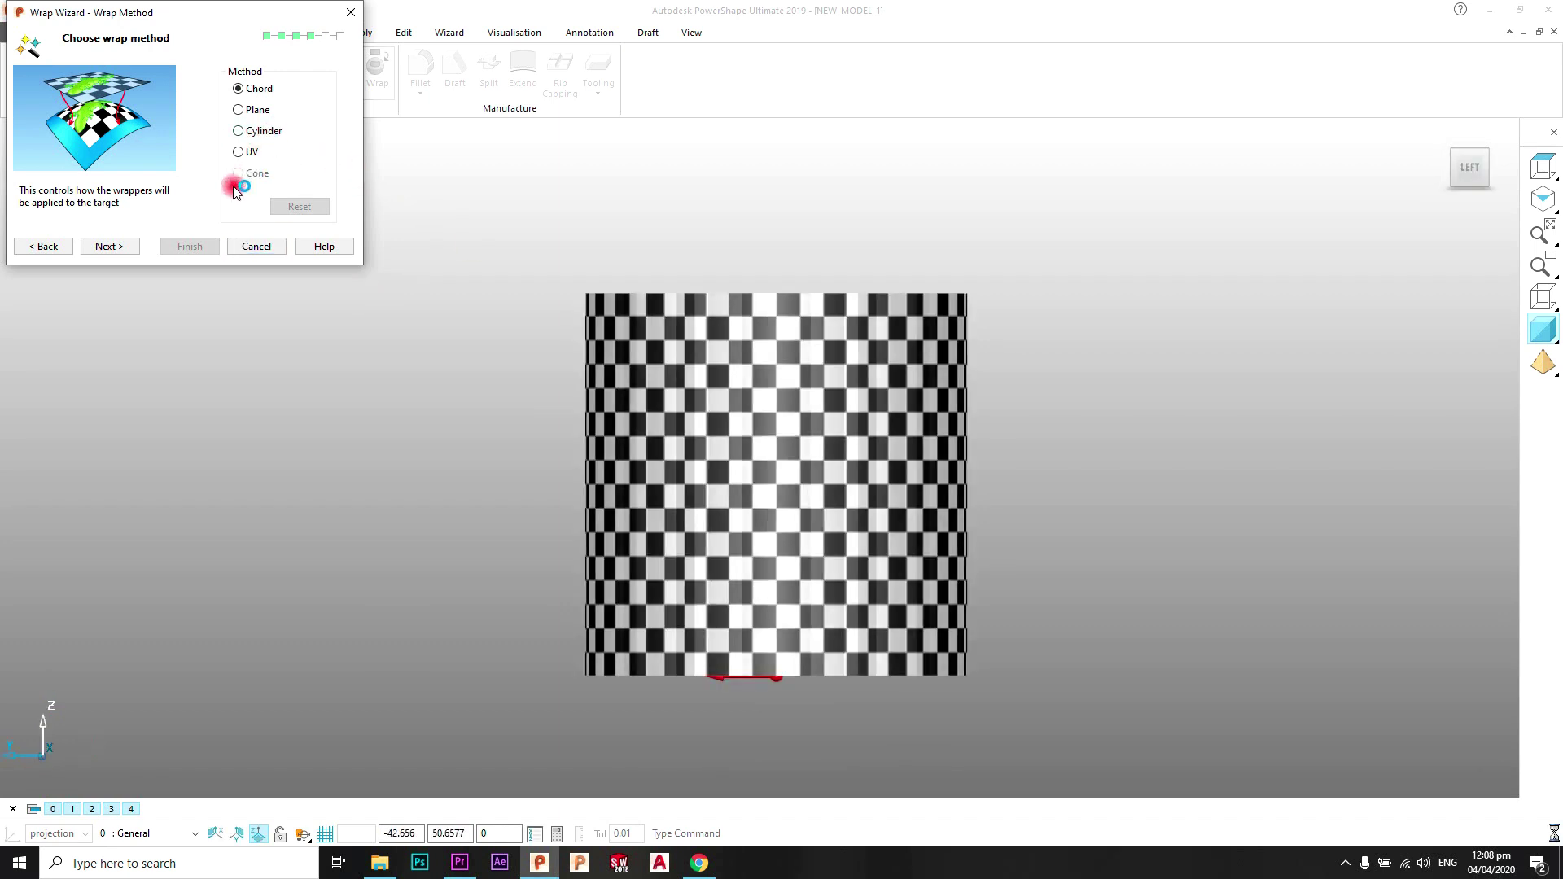
left_click(126, 246)
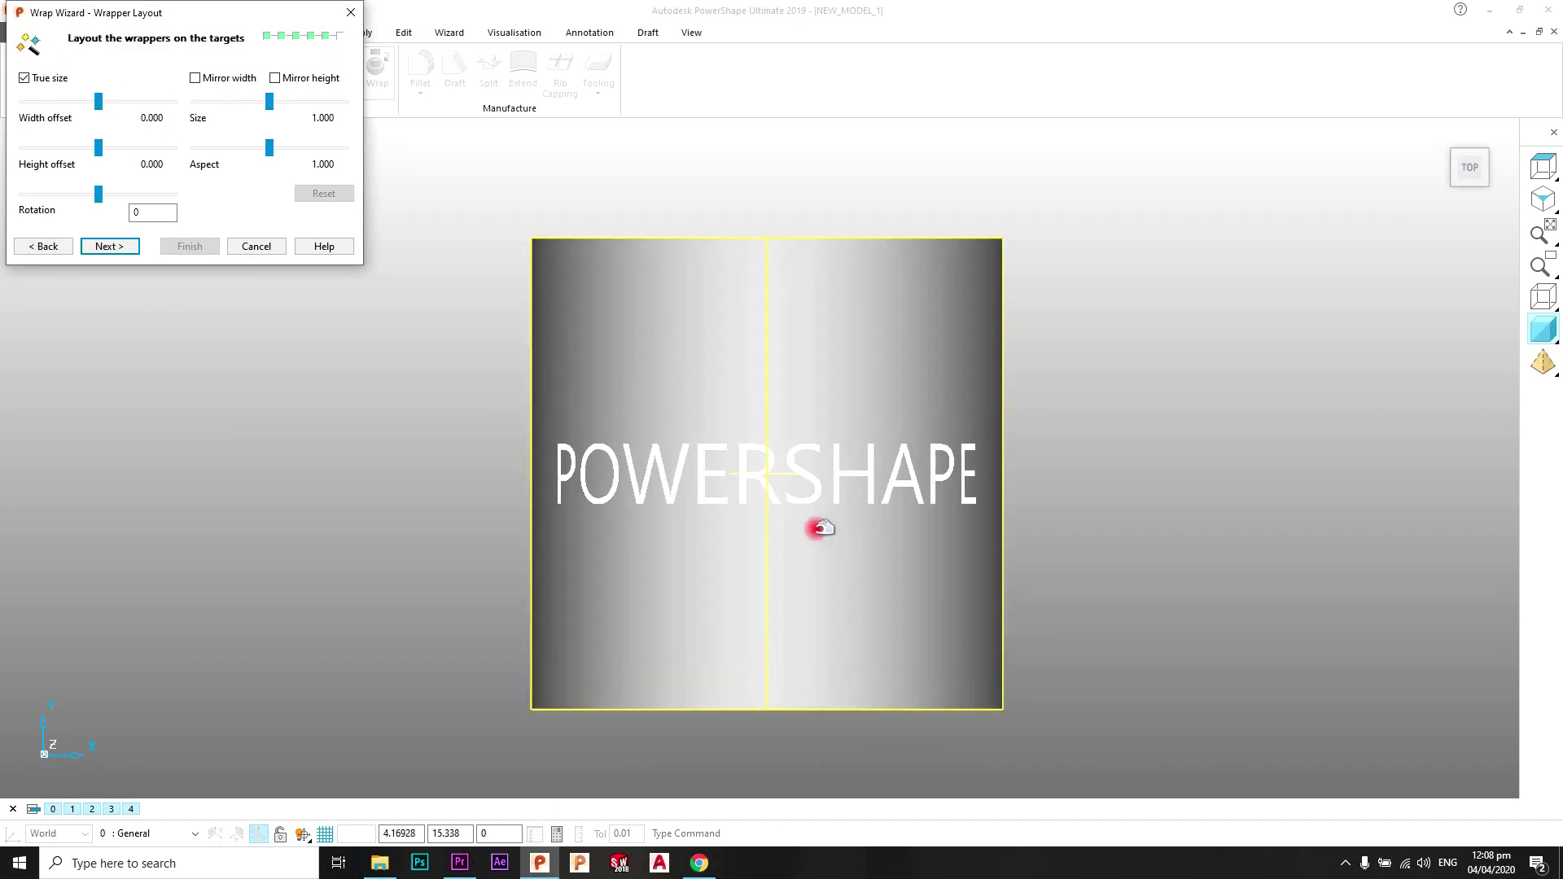
Shift the POWERSHAPE text slightly upward and to the right on the cylinder, and set its rotation to 0.
scroll(814, 528, "up", 2)
scroll(705, 492, "down", 2)
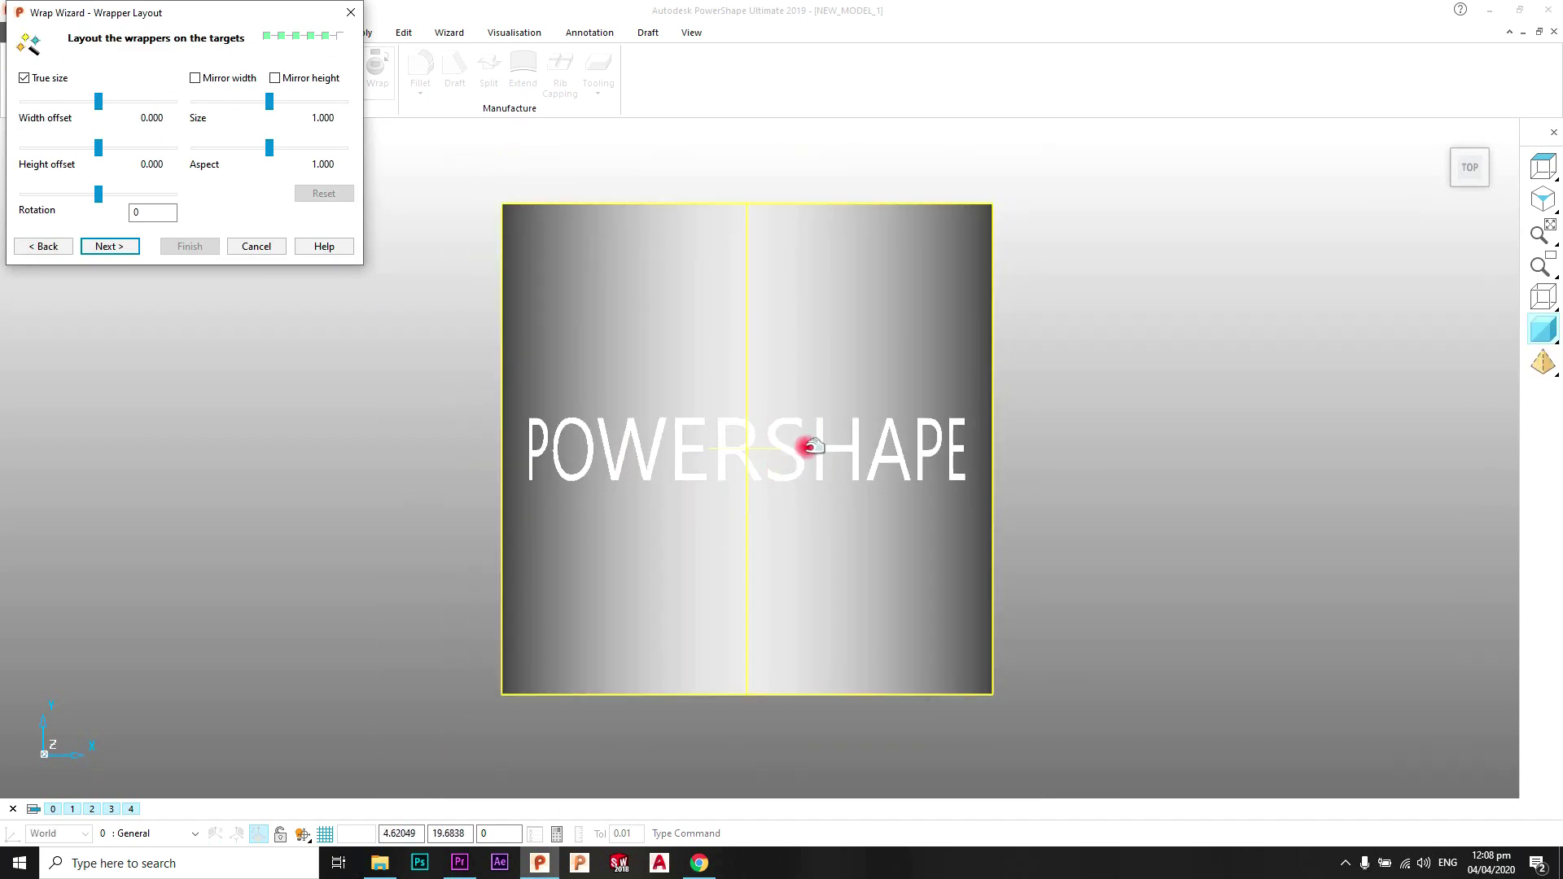
middle_click_drag(802, 468, 784, 367)
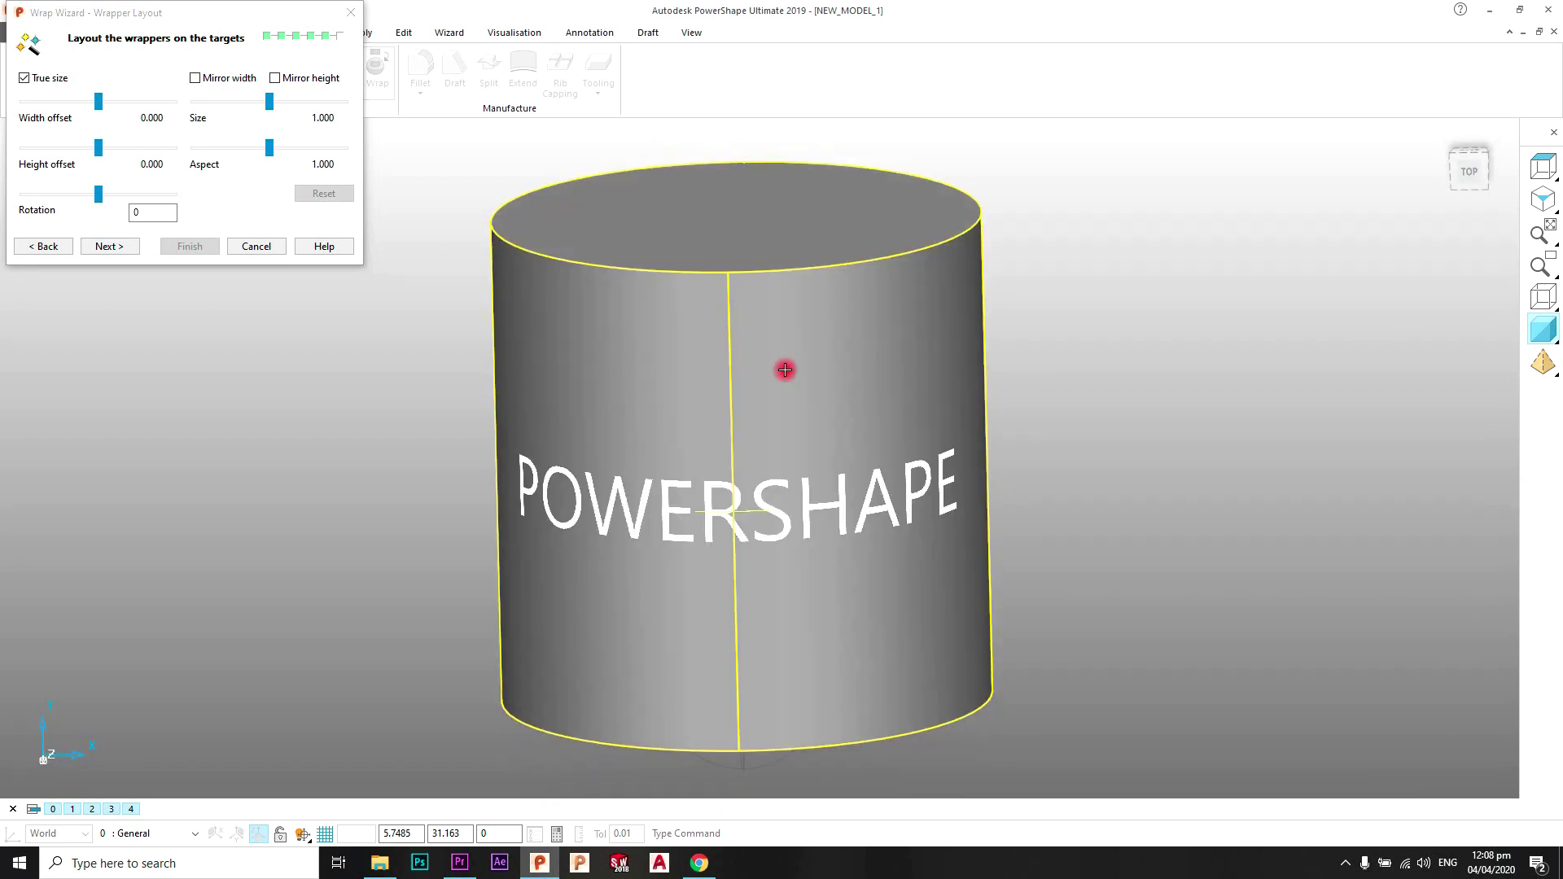
left_click(1470, 165)
left_click_drag(271, 151, 266, 101)
left_click_drag(101, 112, 99, 198)
left_click(131, 212)
type("0")
key("Return")
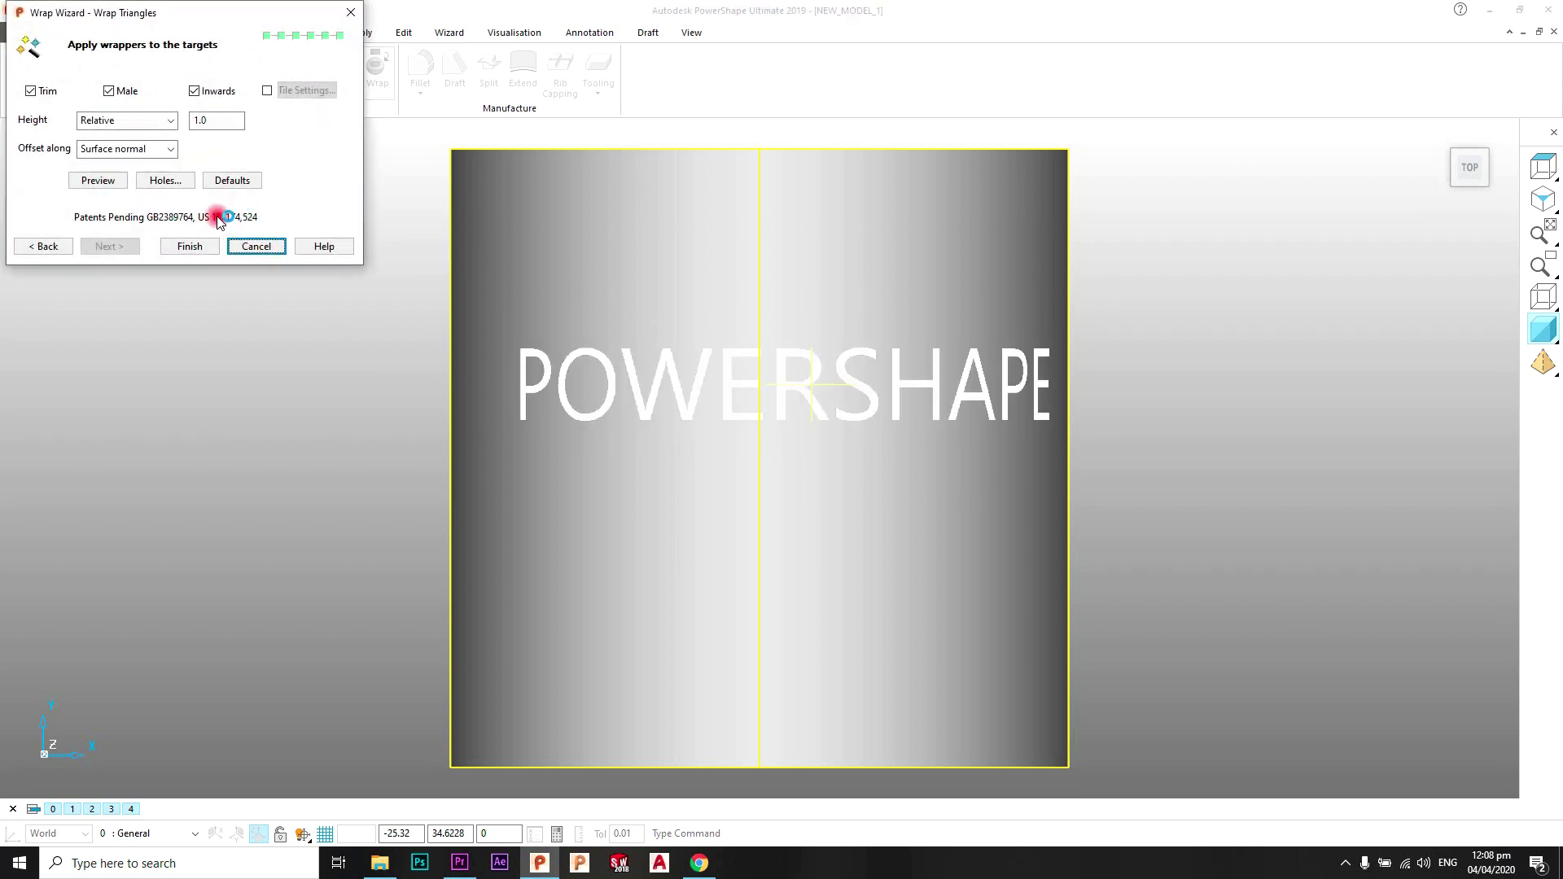
Apply the wrap with Trim, Male and Inwards on and a relative height of 1.0, and inspect the wrapped letters.
left_click(190, 246)
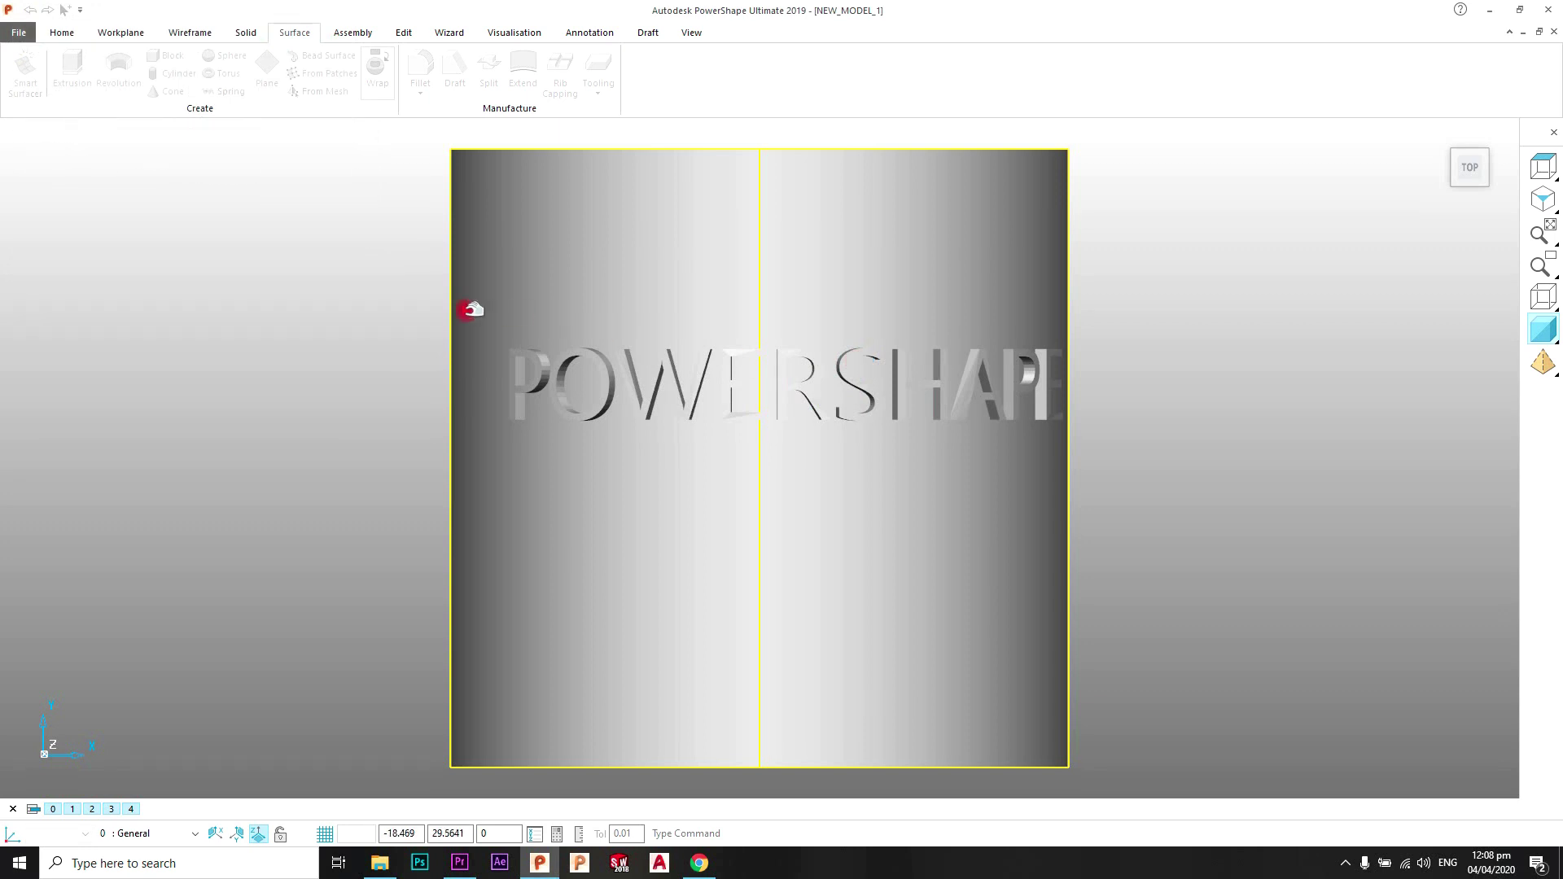
scroll(814, 407, "up", 2)
scroll(674, 436, "down", 2)
middle_click_drag(673, 436, 469, 476)
scroll(468, 476, "down", 3)
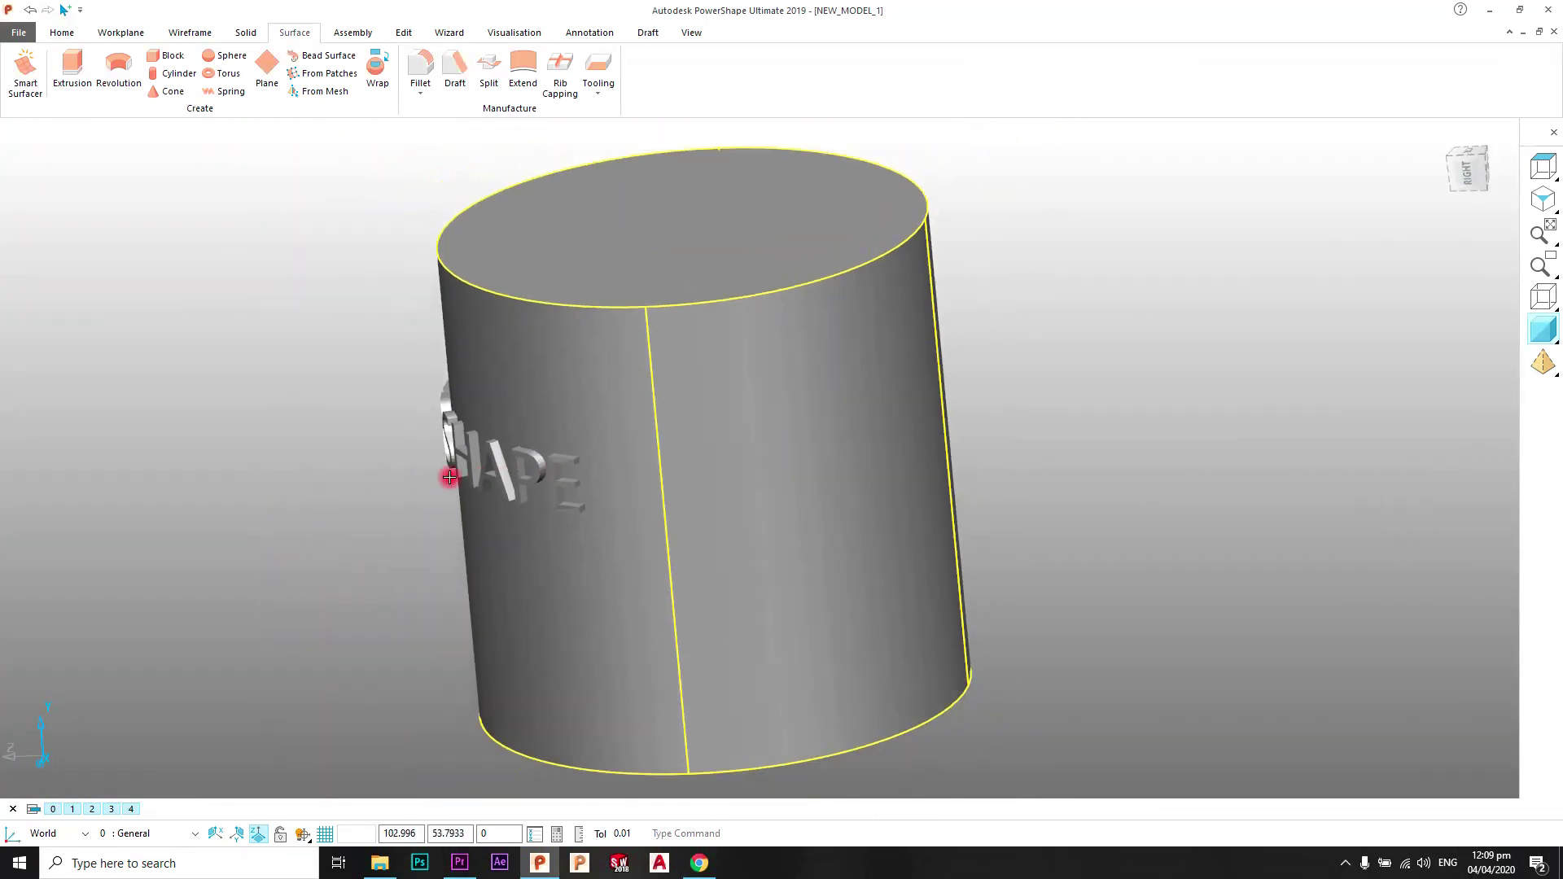
scroll(622, 454, "up", 3)
middle_click_drag(621, 483, 775, 540)
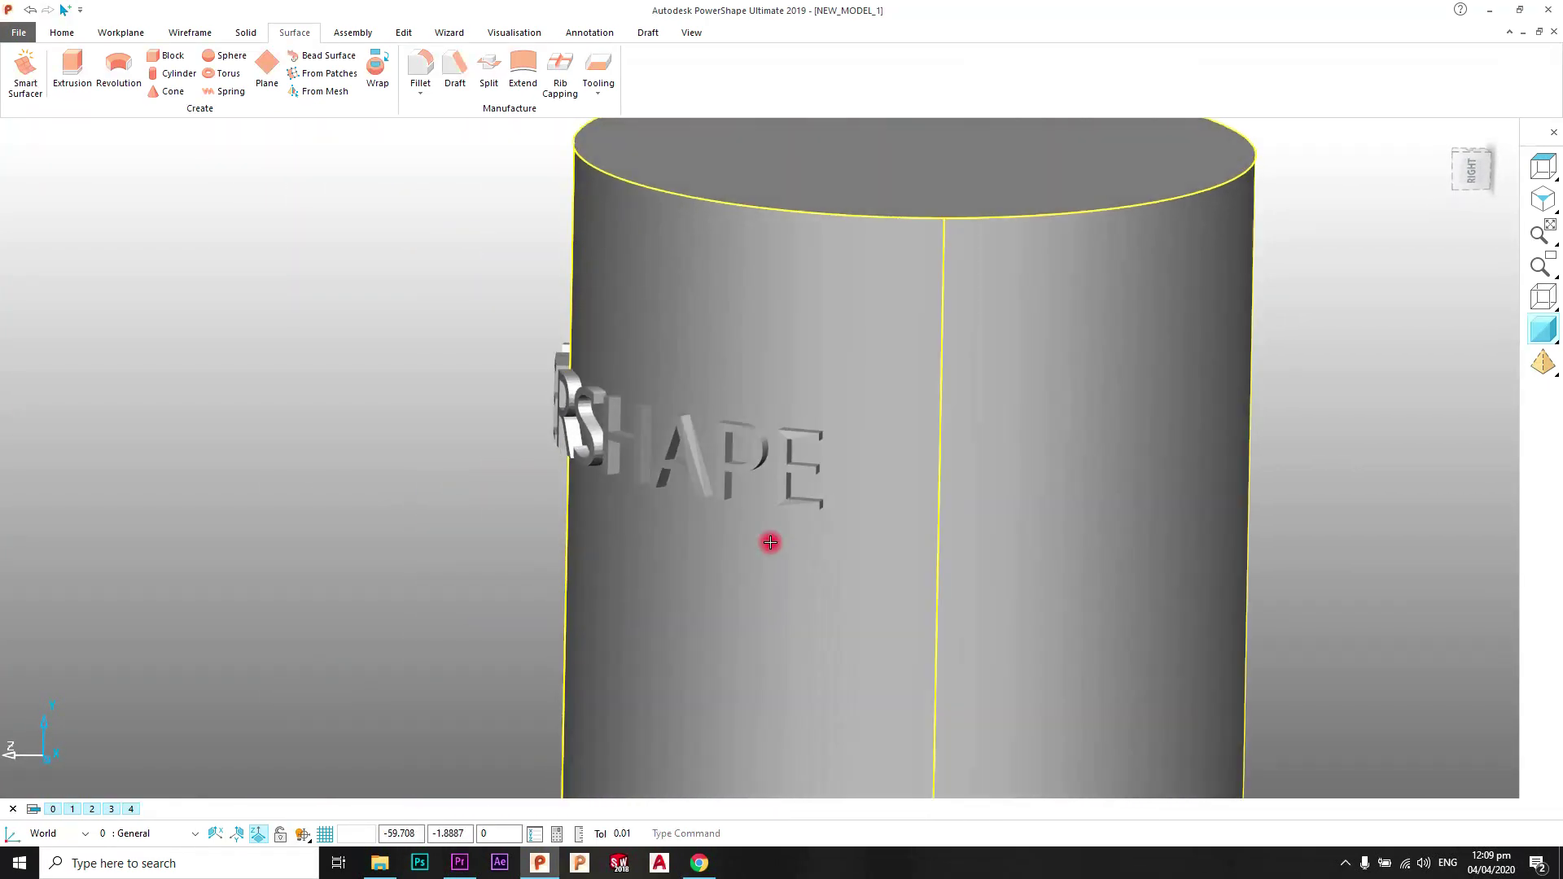
middle_click_drag(871, 456, 798, 462)
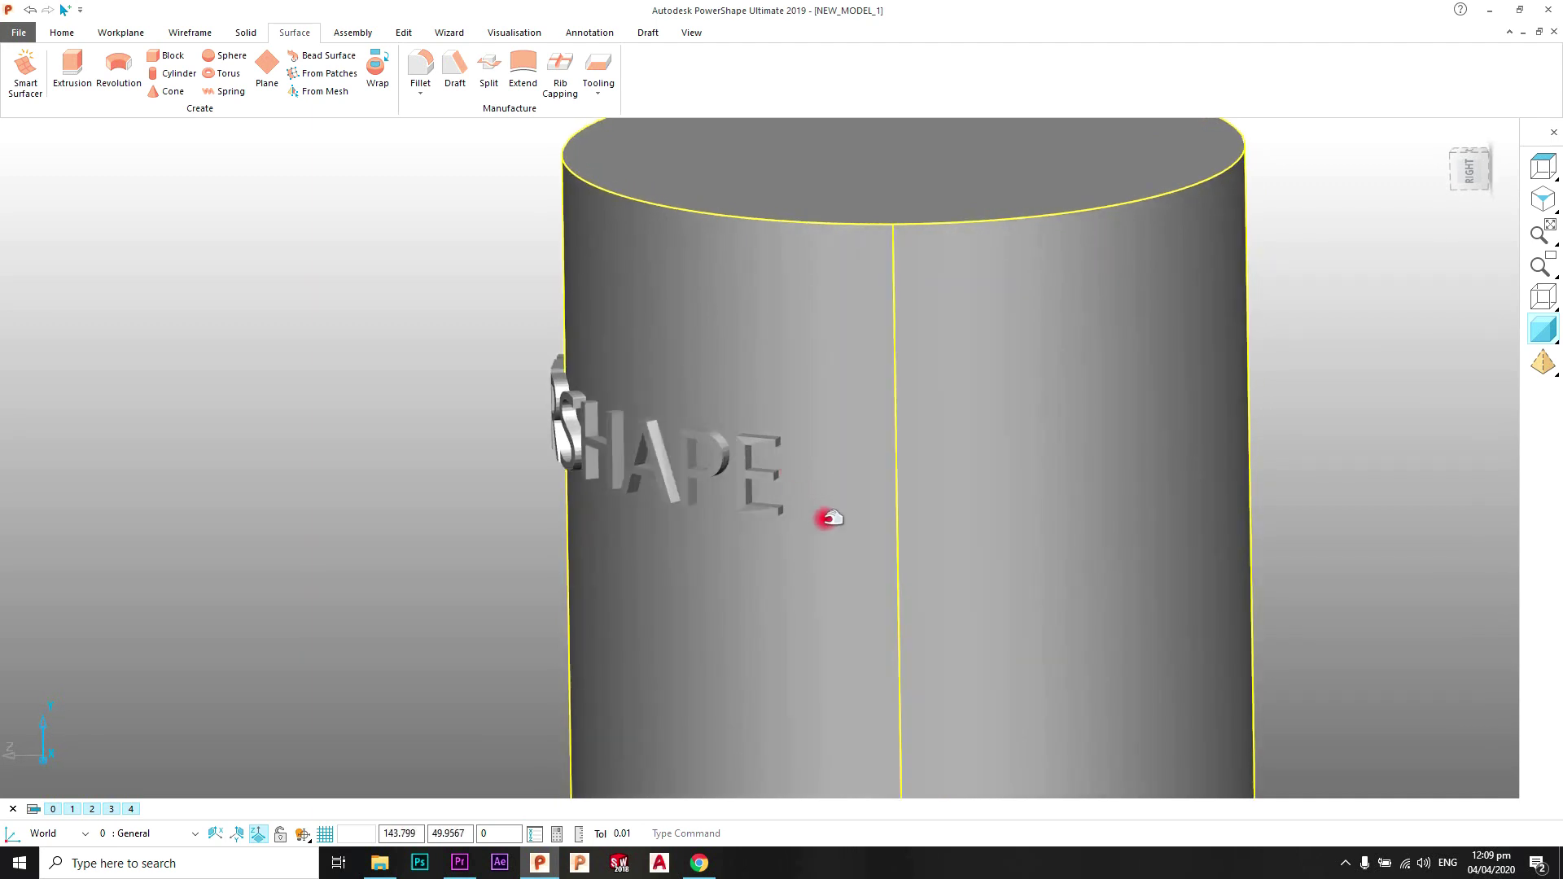